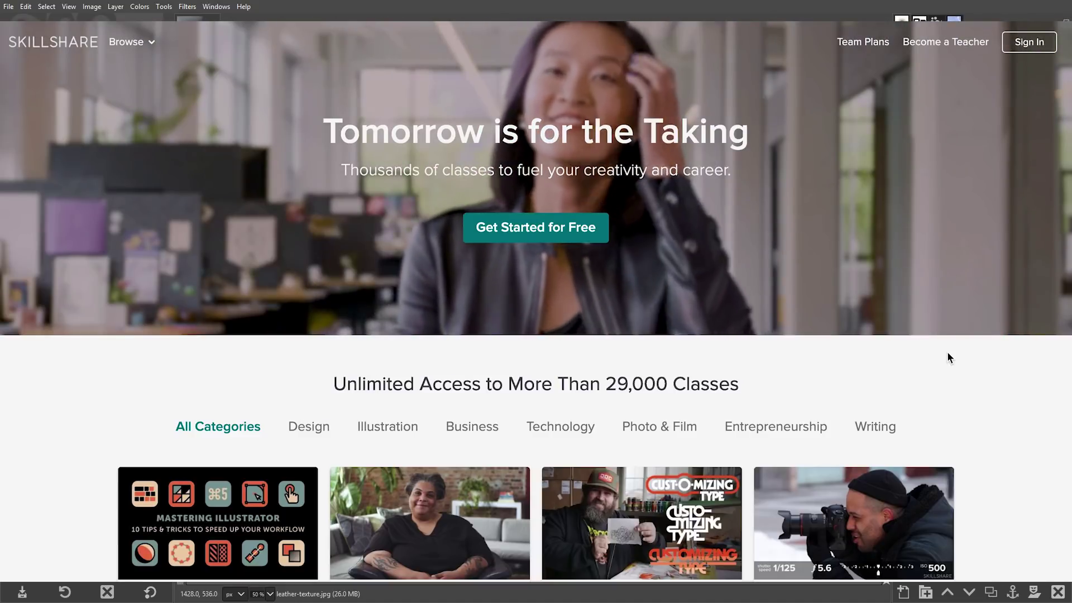
# Scroll down the Skillshare home page and open the type-customizing wordmark class card
pyautogui.scroll(-2, 948, 357)
pyautogui.scroll(-5, 948, 356)
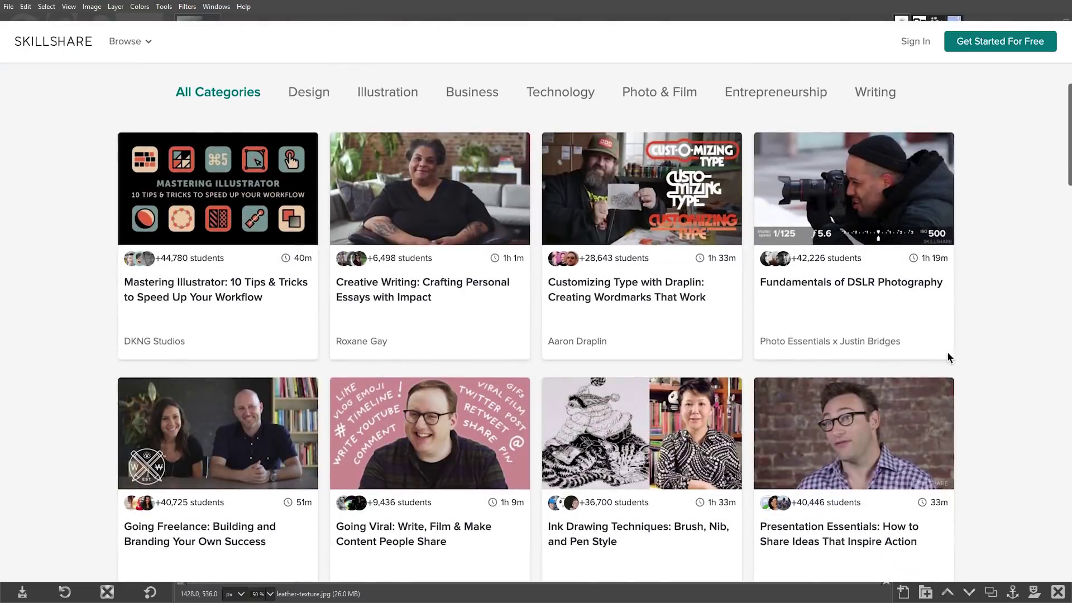
pyautogui.scroll(-1, 948, 357)
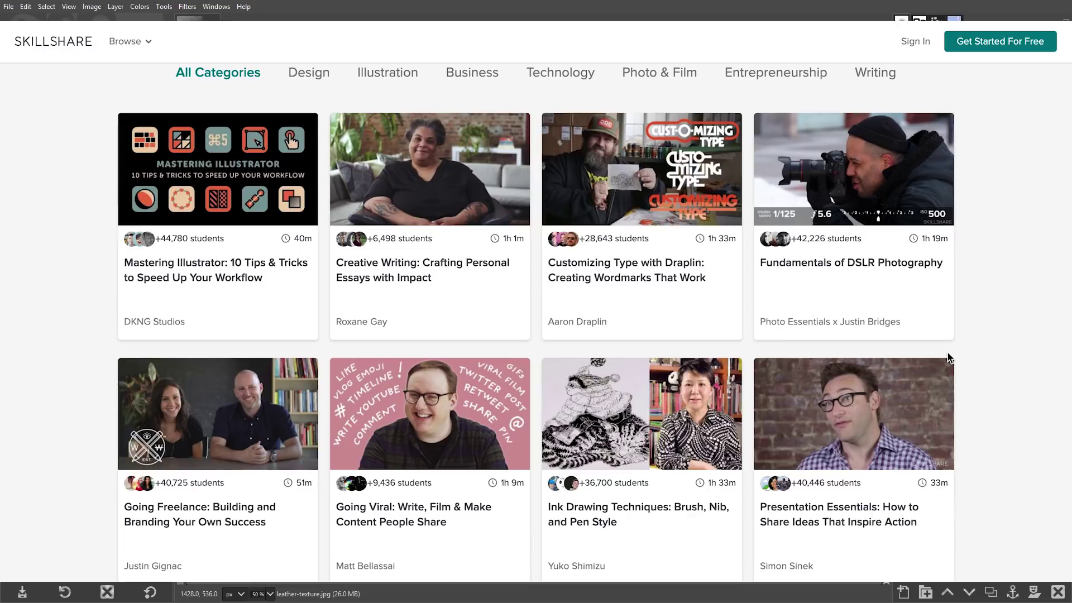
pyautogui.click(635, 224)
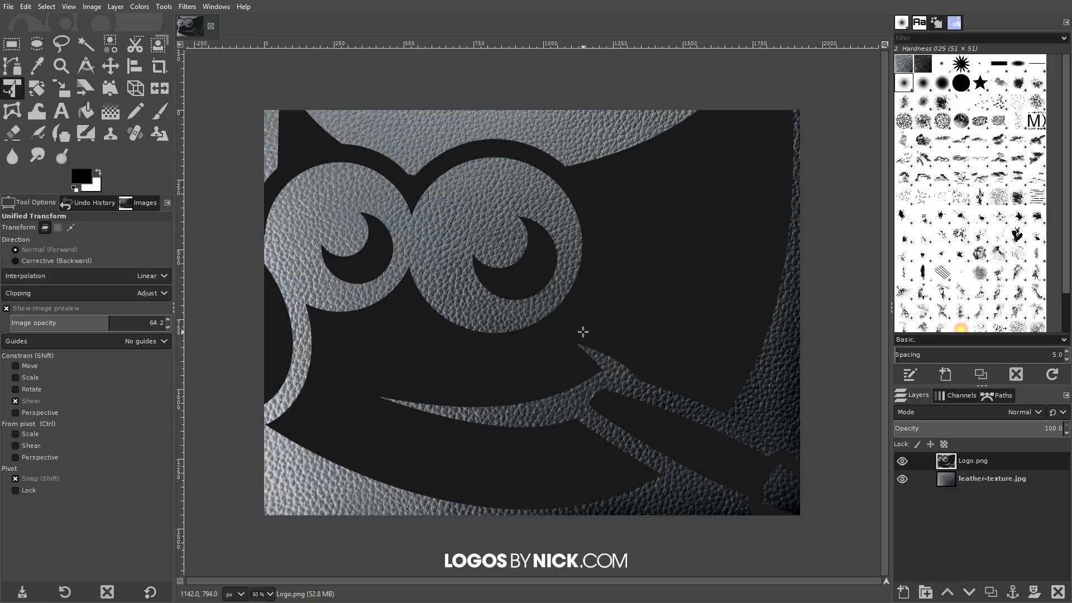
# Scroll the GIMP canvas right and down to view the oversized Logo.png layer
pyautogui.hscroll(2, 583, 332)
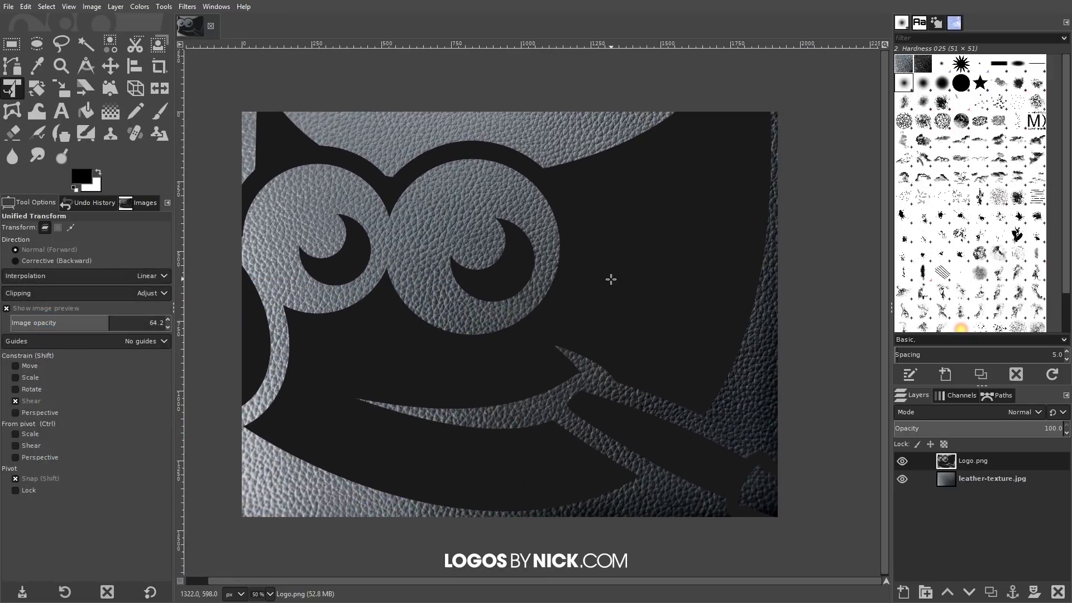
pyautogui.scroll(-1, 620, 271)
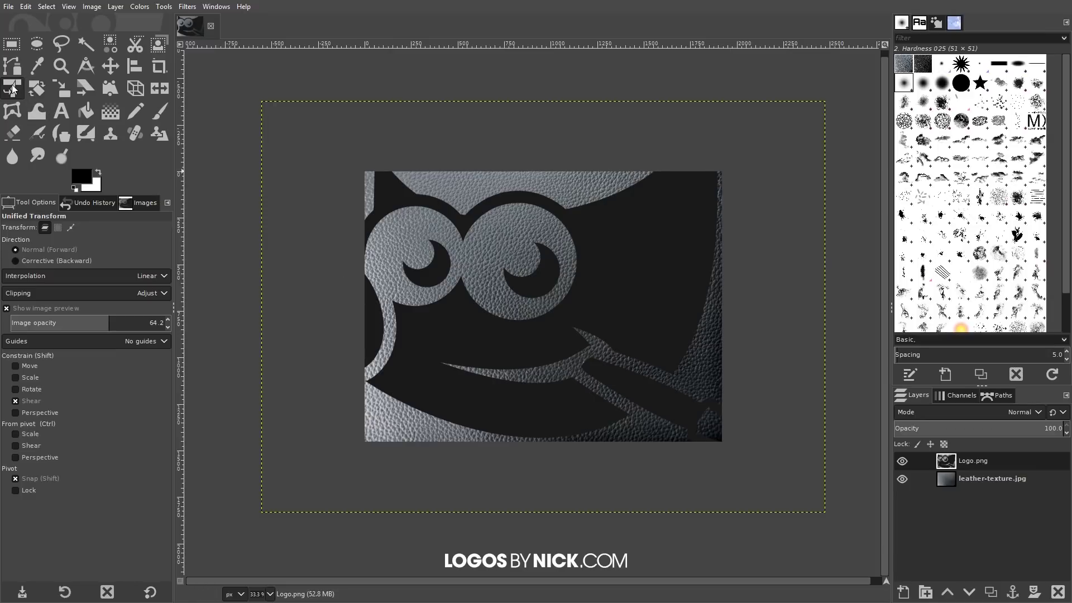
# Scale the logo proportionally to about a third of its size with Unified Transform and commit it
pyautogui.click(649, 241)
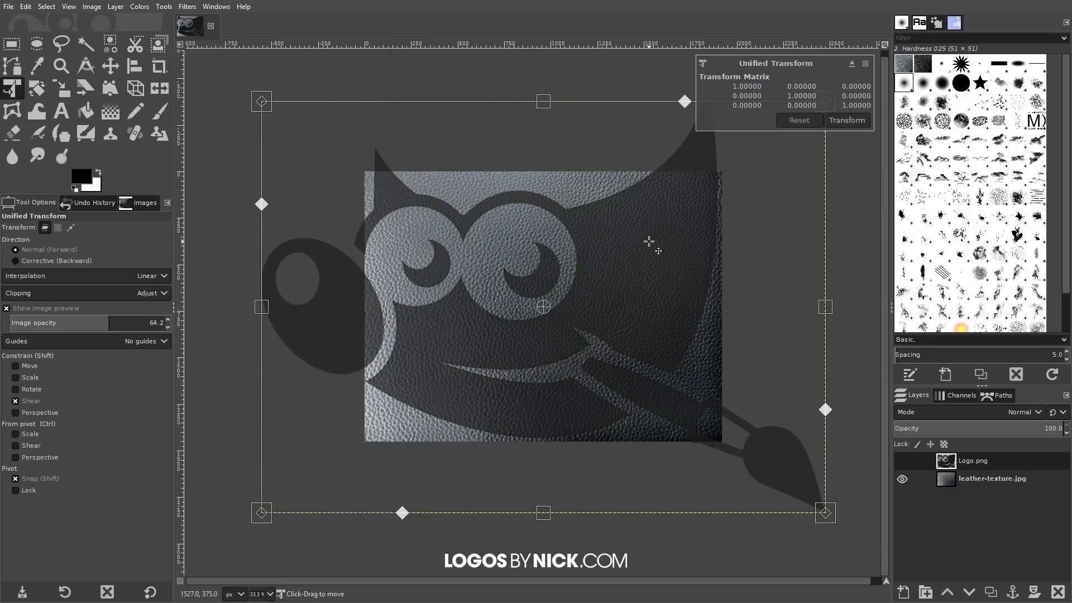
pyautogui.scroll(-1, 720, 391)
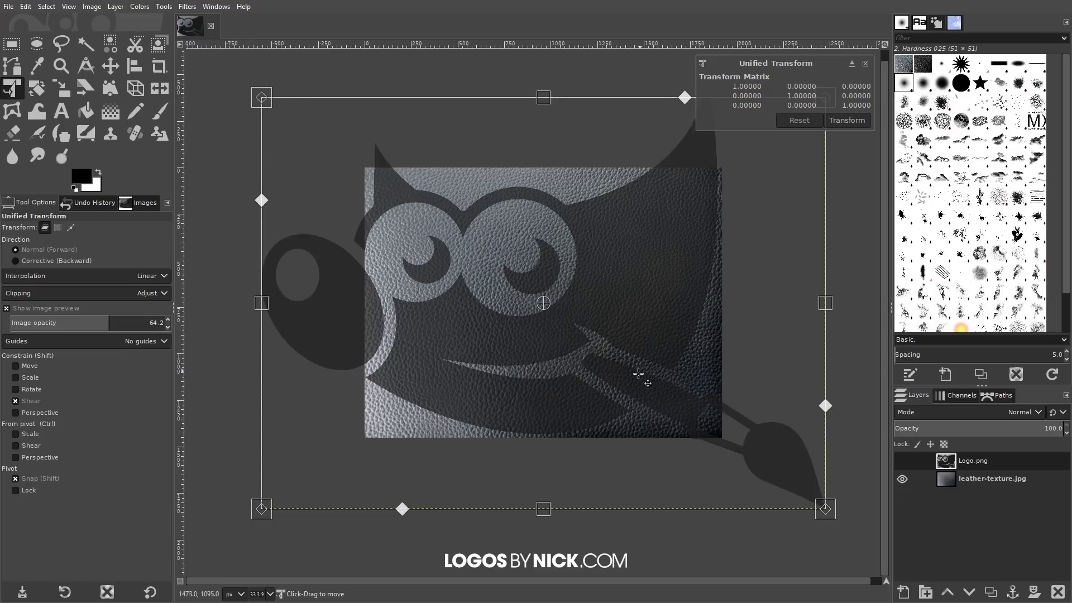
pyautogui.hscroll(1, 639, 374)
pyautogui.hotkey('ctrl', 'shift')
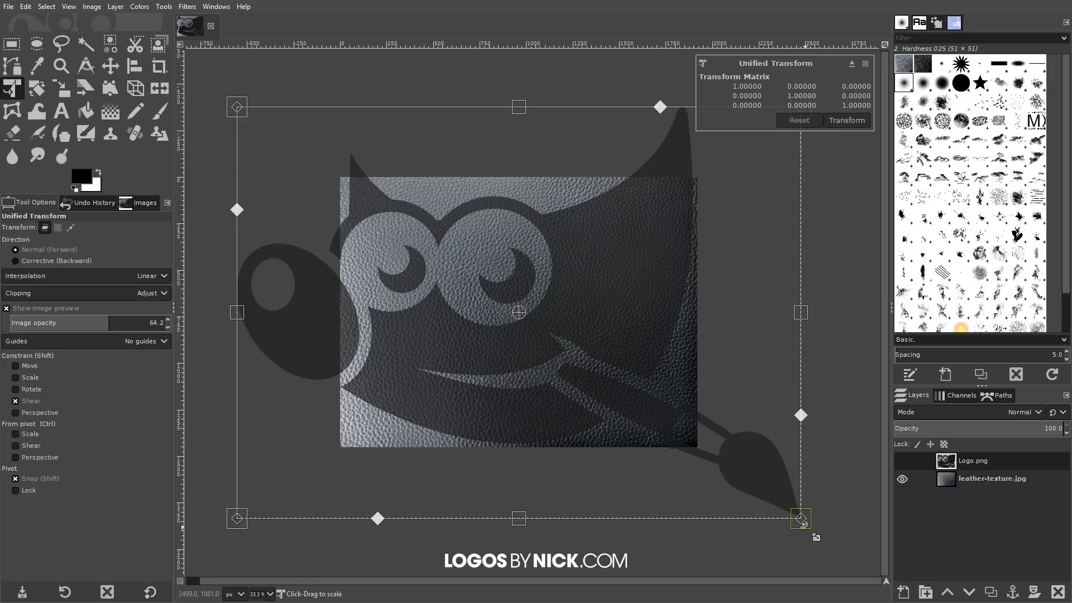
pyautogui.moveTo(804, 515); pyautogui.dragTo(441, 204)
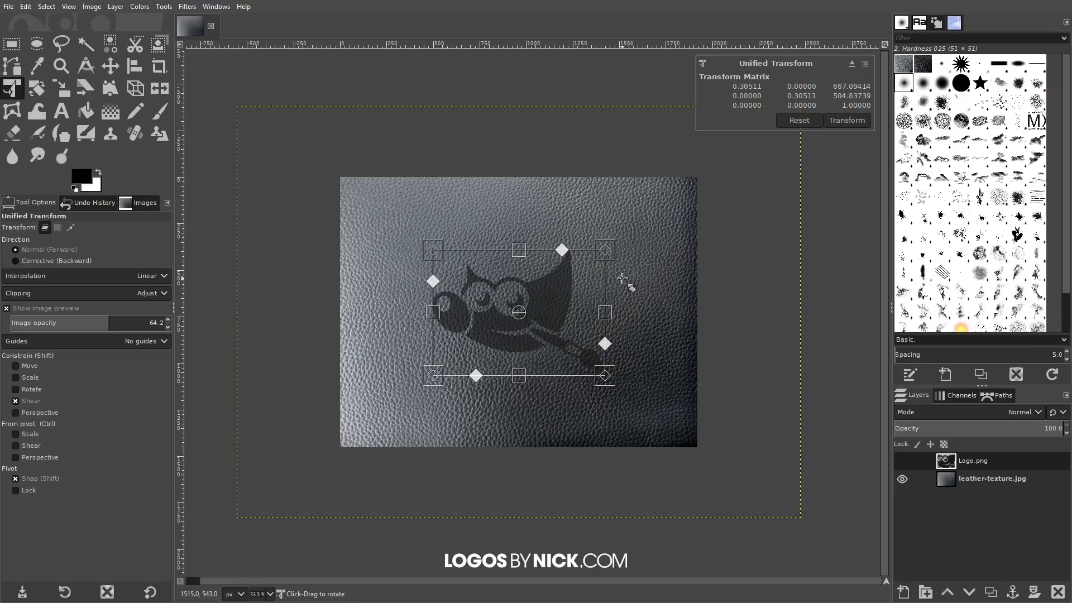
pyautogui.press('Return')
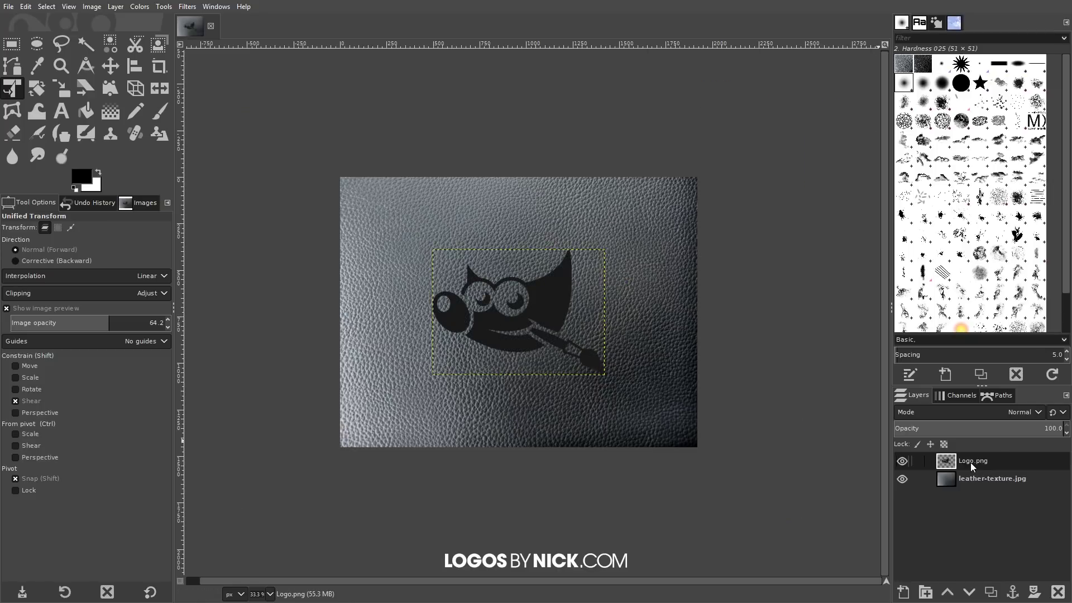
# Move Logo.png below leather-texture.jpg and load the logo's outline as a selection
pyautogui.moveTo(972, 467); pyautogui.dragTo(965, 497)
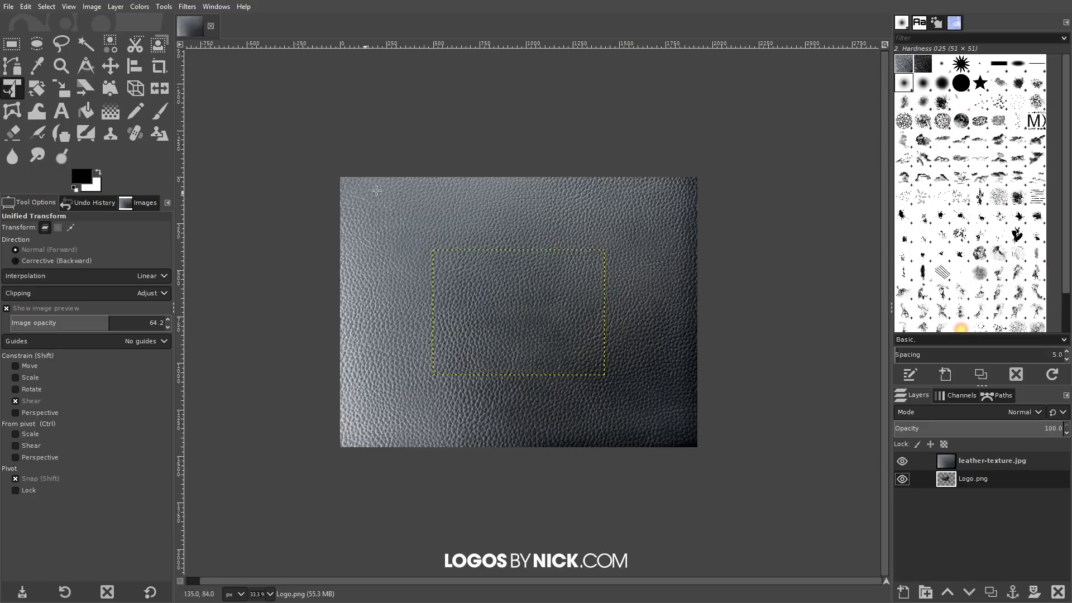
pyautogui.rightClick(966, 479)
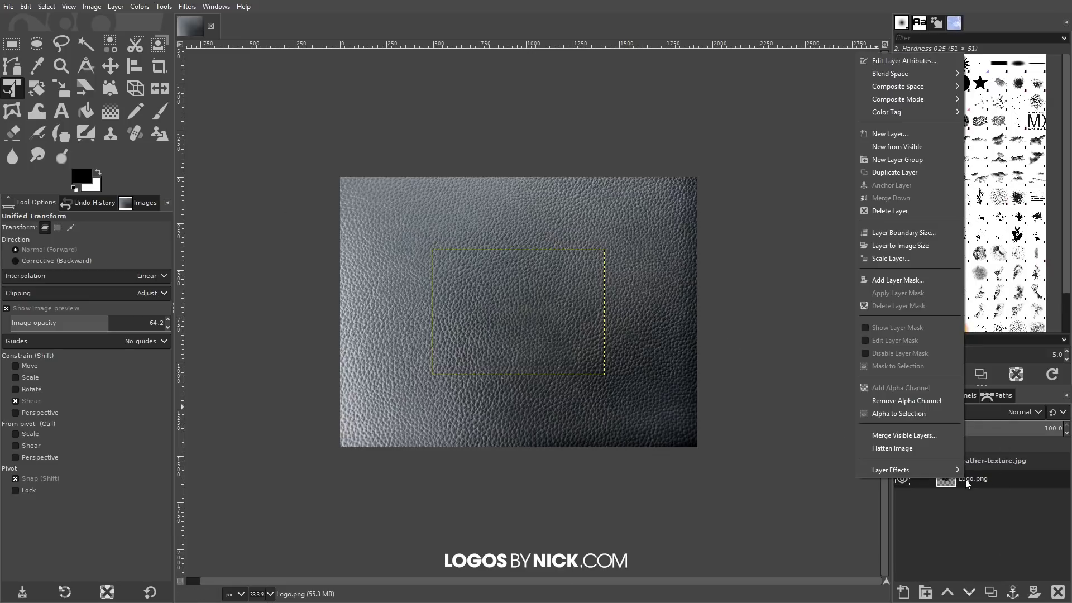
pyautogui.click(896, 417)
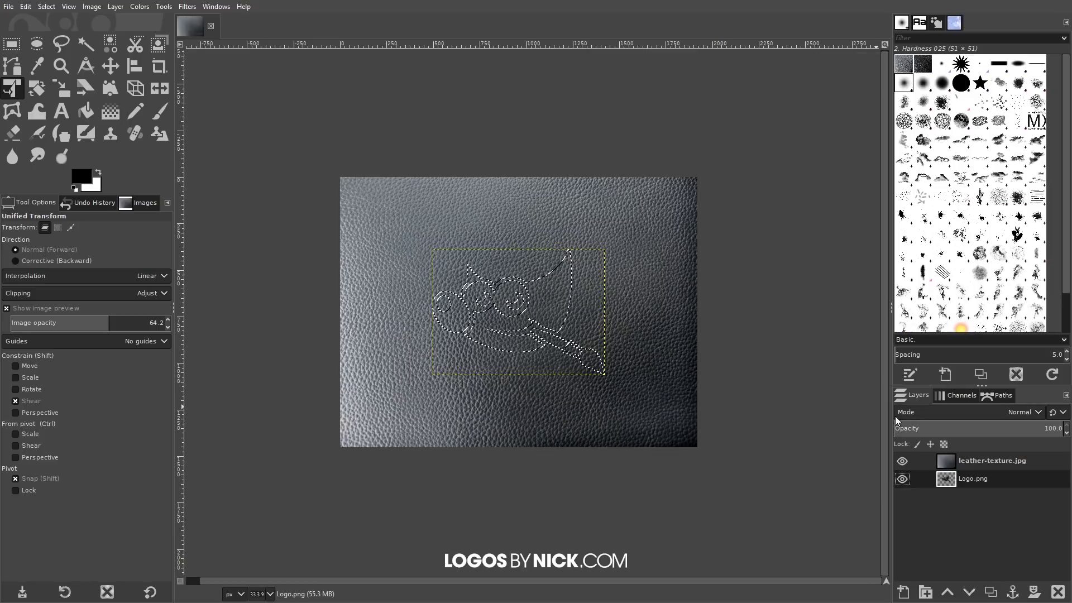
# Add a new transparent layer above leather-texture.jpg
pyautogui.click(980, 461)
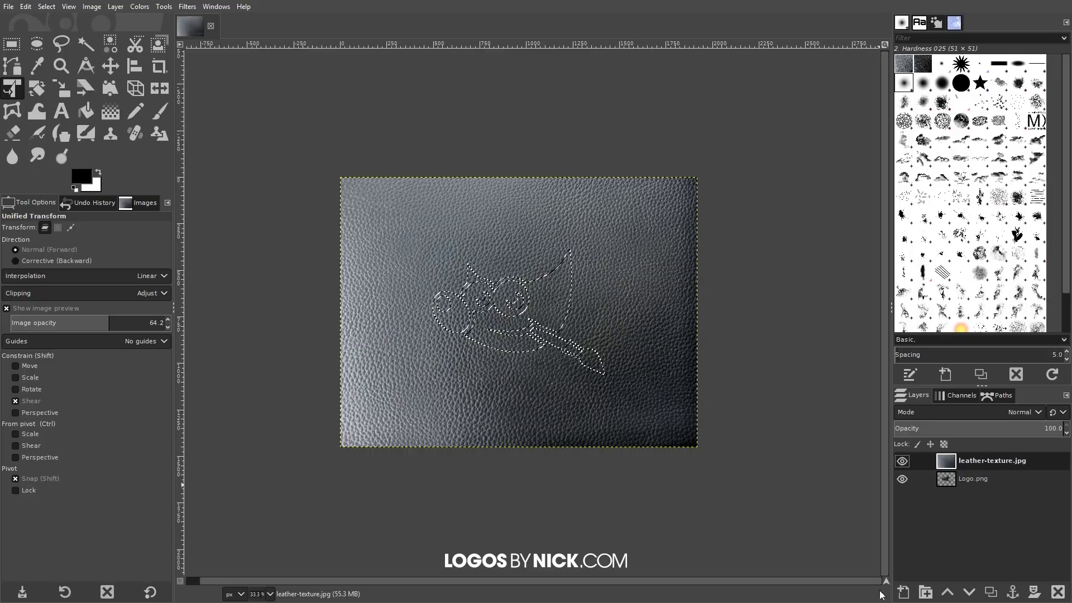
pyautogui.click(903, 592)
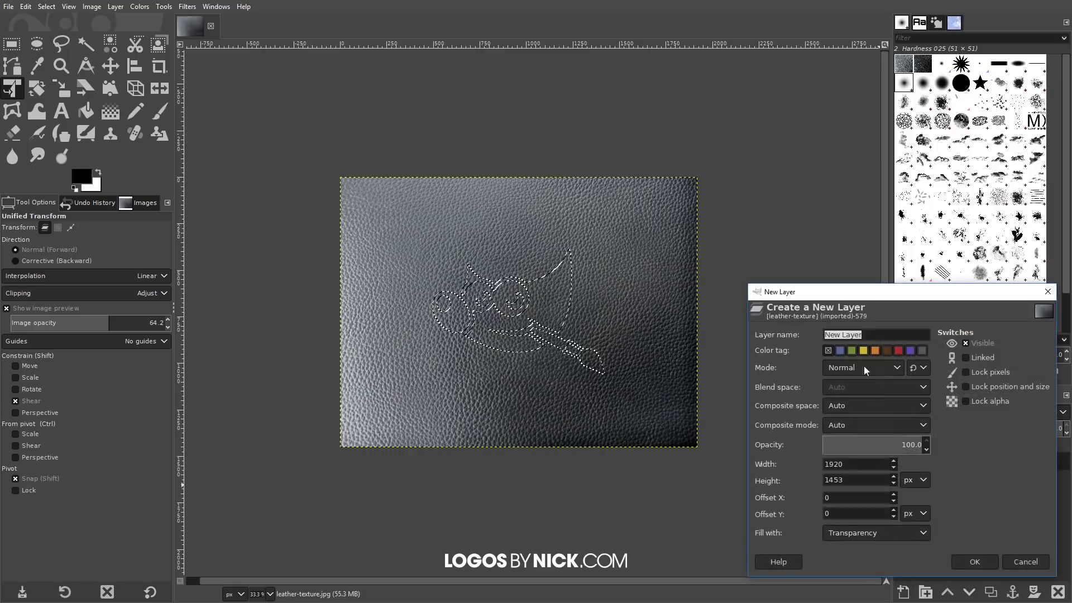
pyautogui.moveTo(905, 297); pyautogui.dragTo(763, 189)
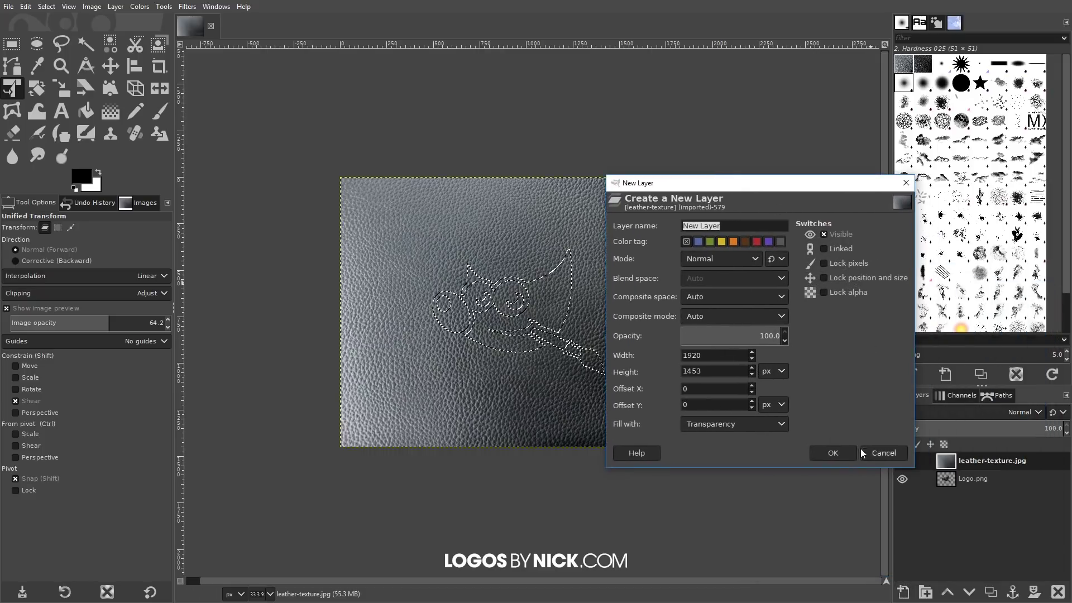
pyautogui.click(833, 453)
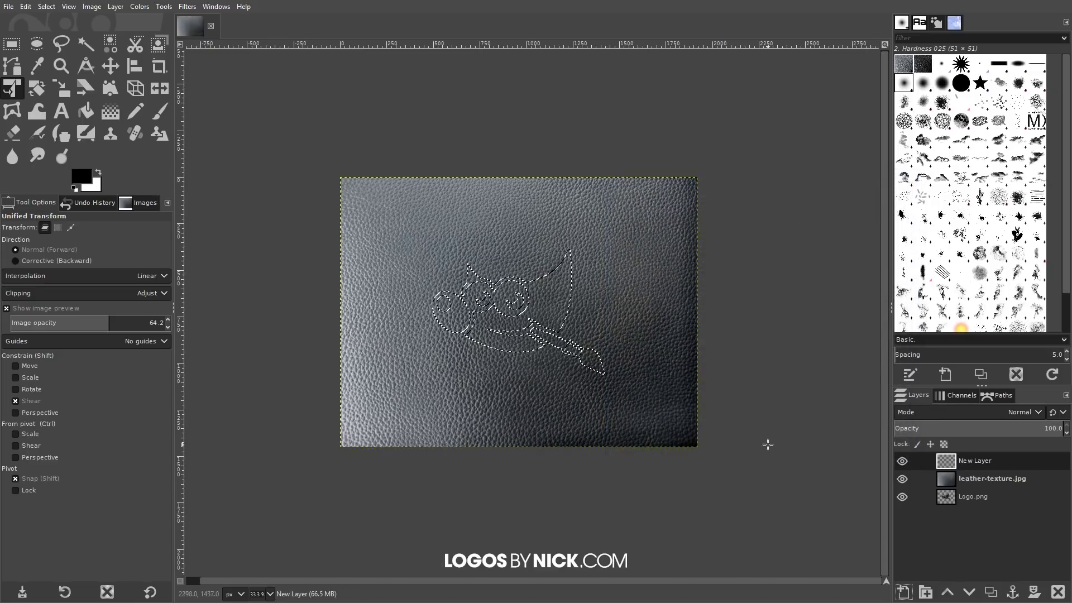
# Feather the logo selection by 10 px
pyautogui.scroll(1, 627, 448)
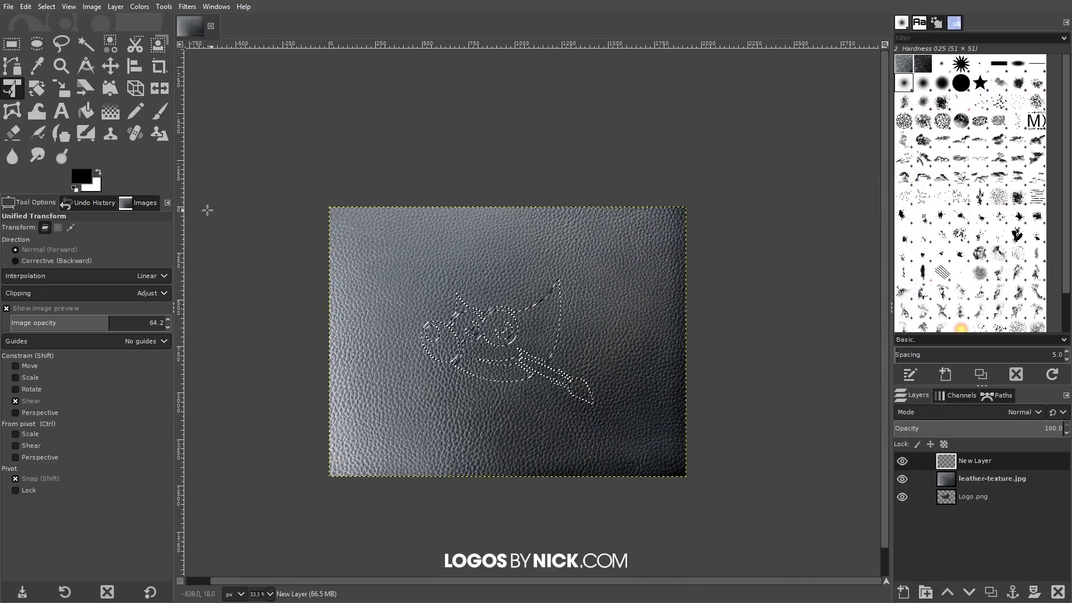
pyautogui.click(44, 7)
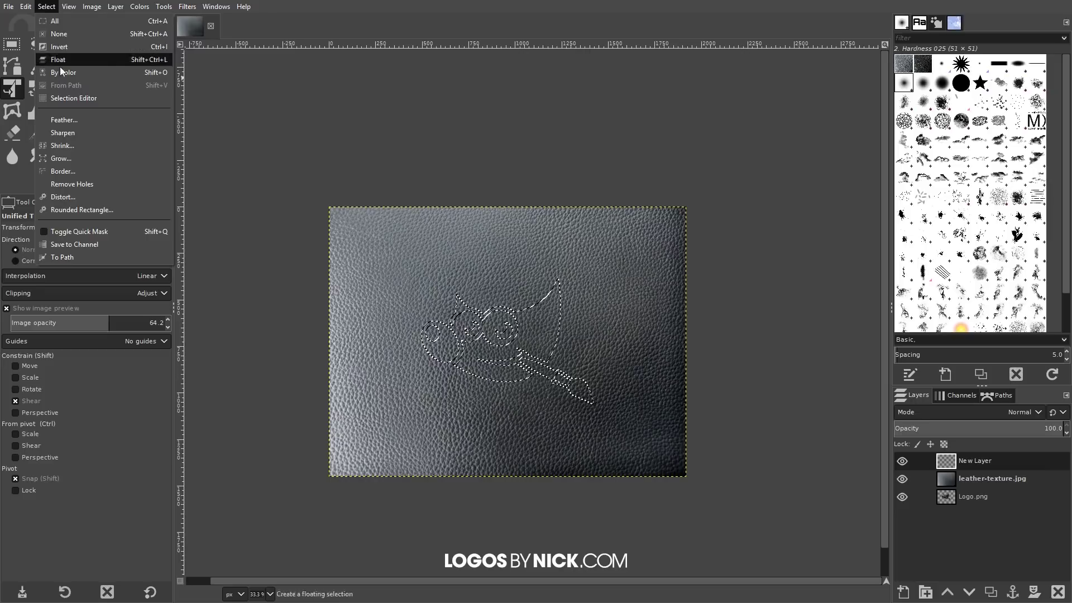
pyautogui.click(72, 119)
pyautogui.moveTo(103, 98); pyautogui.dragTo(265, 120)
pyautogui.click(240, 155)
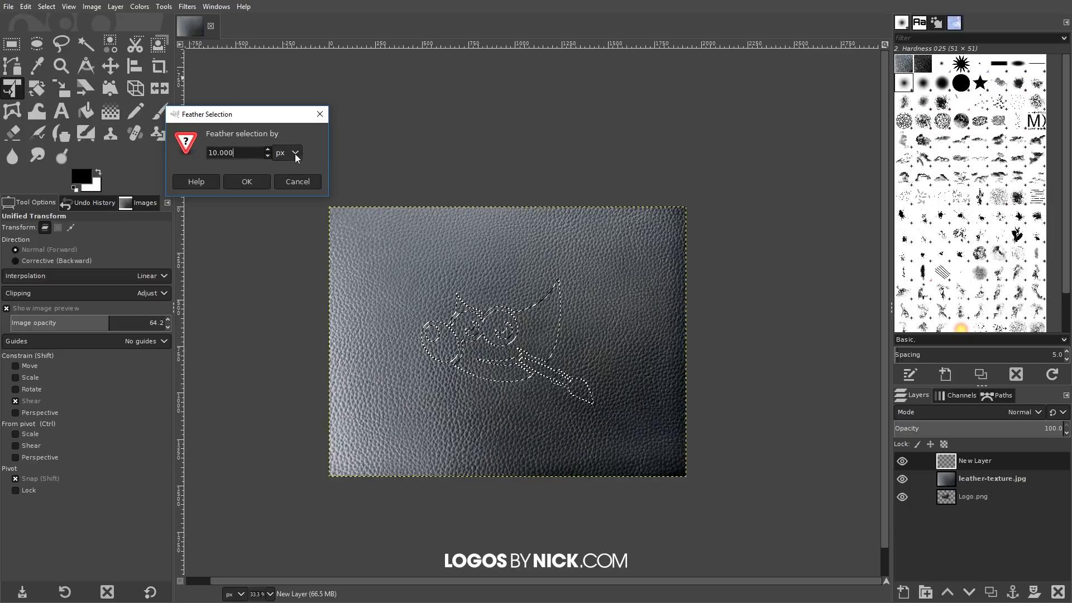
pyautogui.click(246, 182)
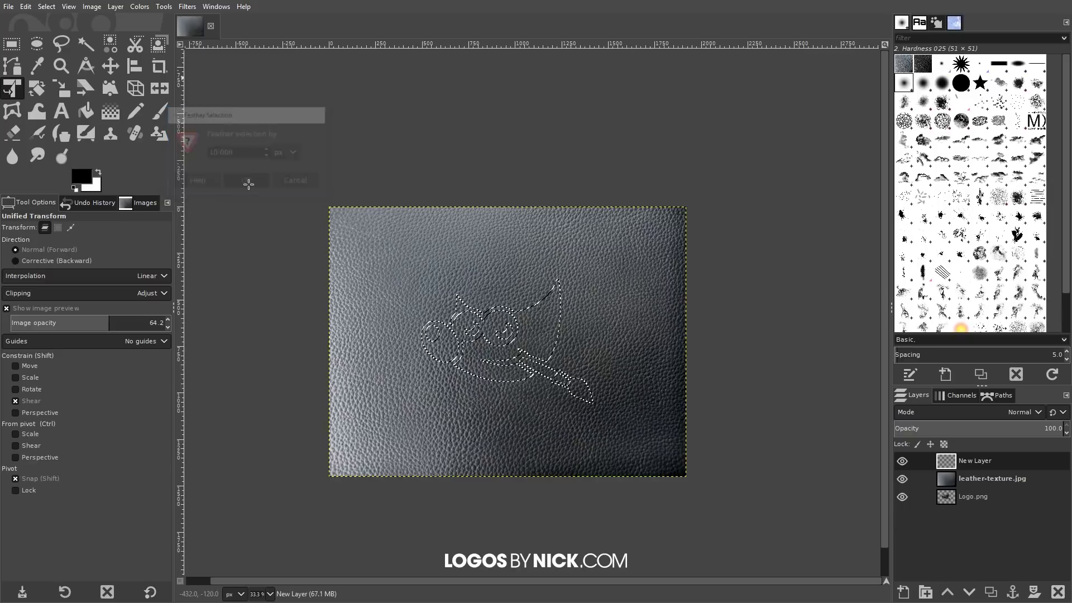
# Fill the feathered logo selection with black, then clear the selection
pyautogui.click(32, 9)
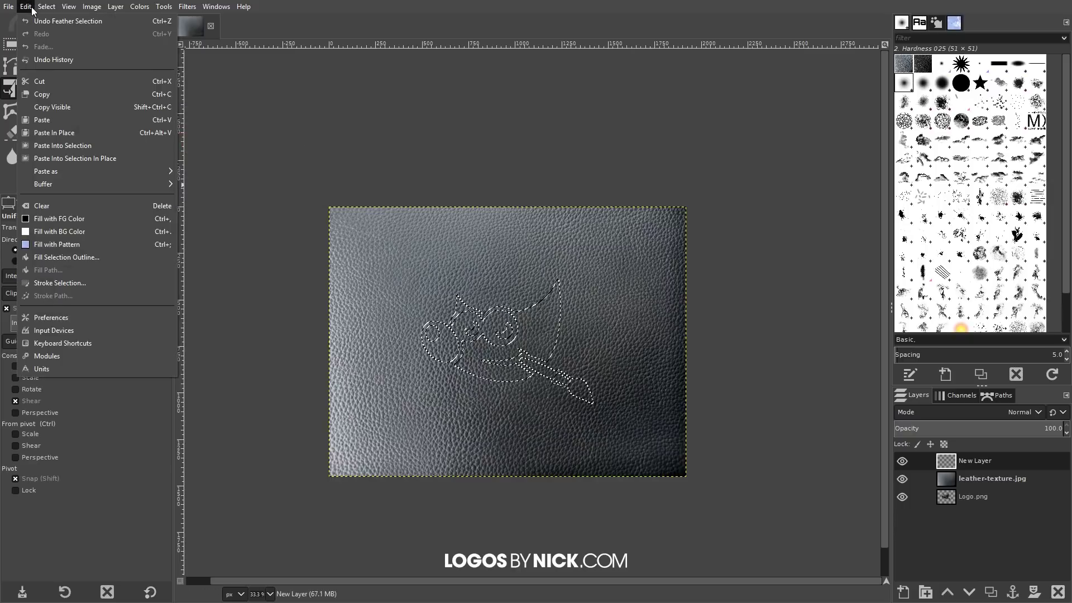
pyautogui.click(25, 8)
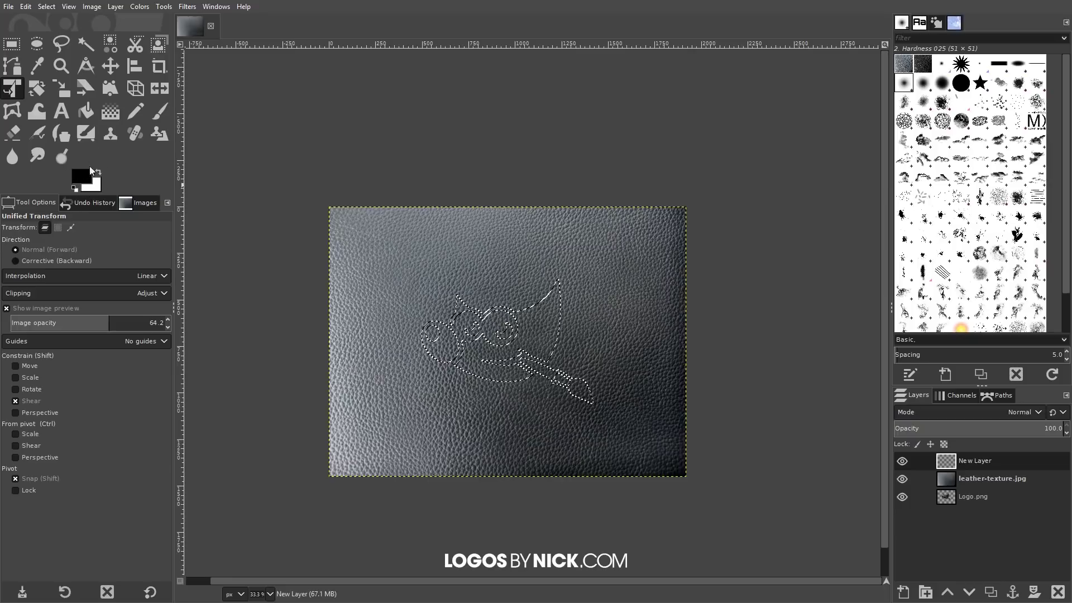
pyautogui.click(26, 7)
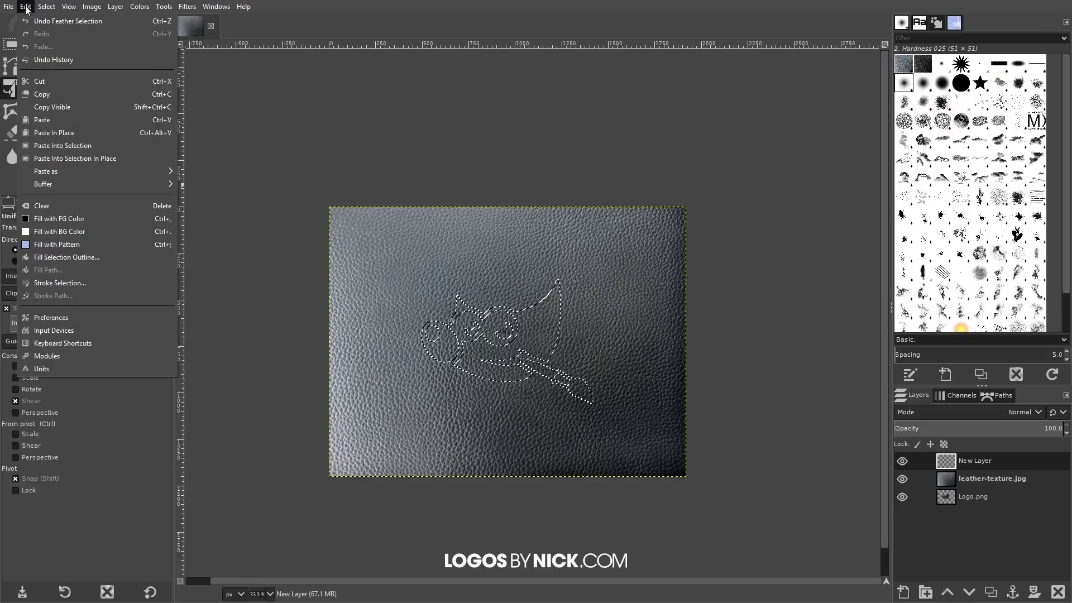
pyautogui.click(77, 219)
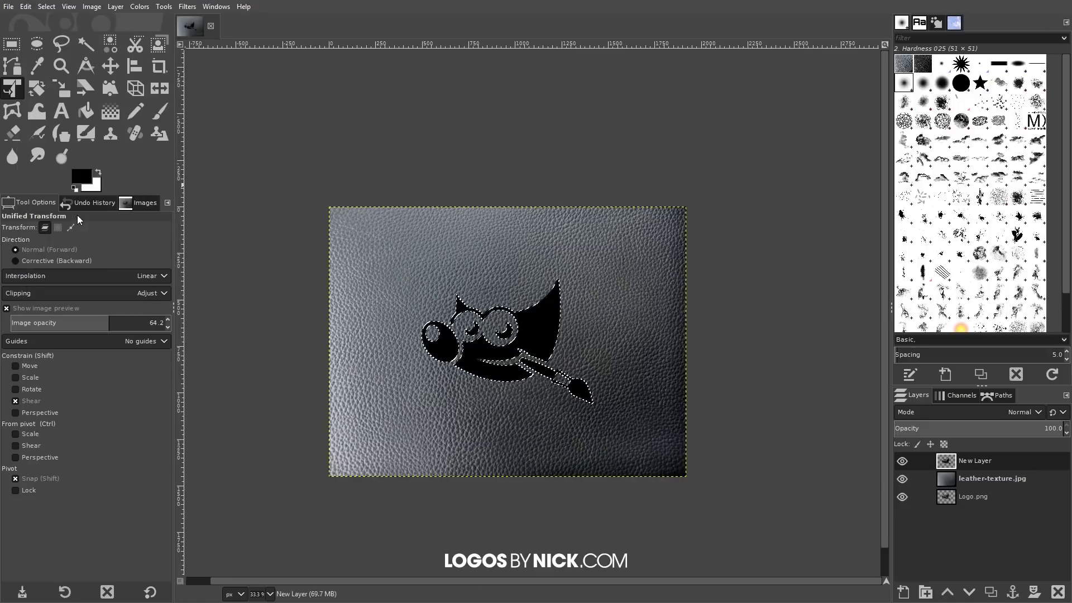
pyautogui.click(46, 6)
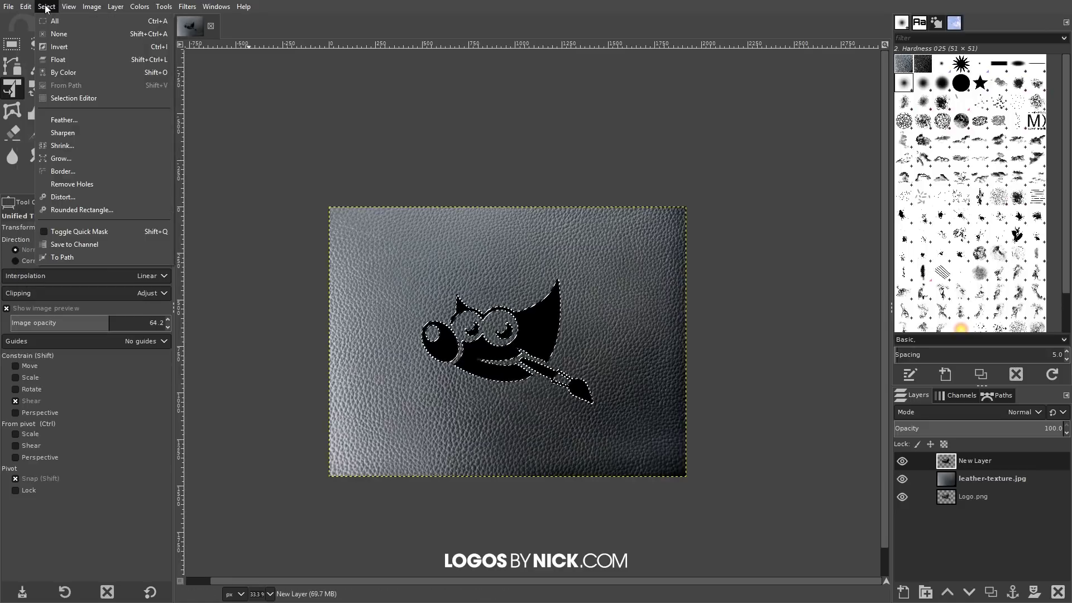
pyautogui.click(63, 33)
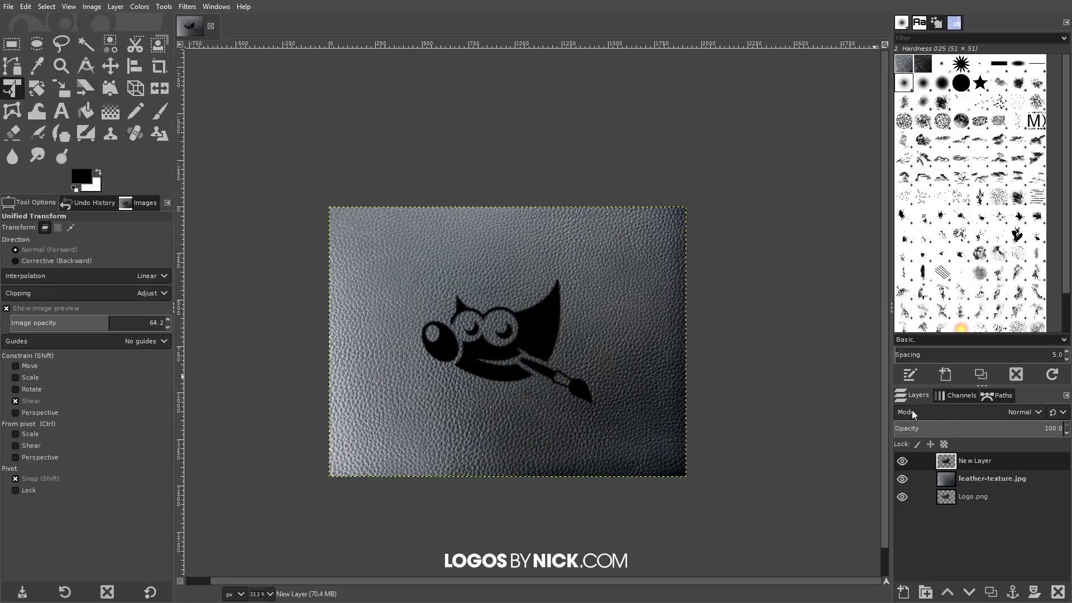
# Switch New Layer's blend mode to Soft light and lower its opacity to 67.4
pyautogui.click(1030, 412)
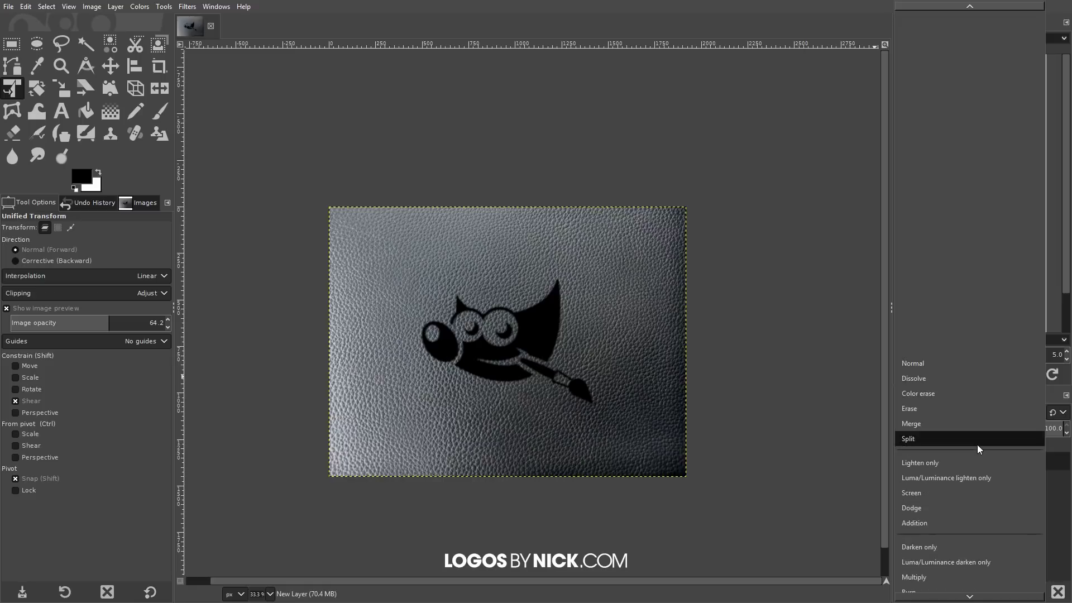
pyautogui.scroll(-5, 977, 445)
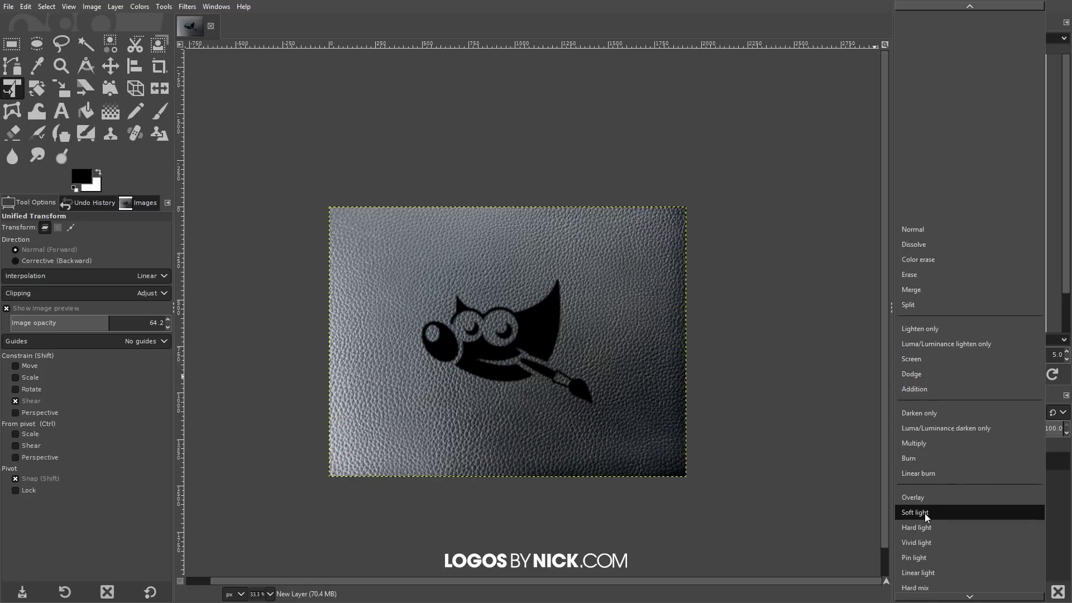
pyautogui.click(924, 513)
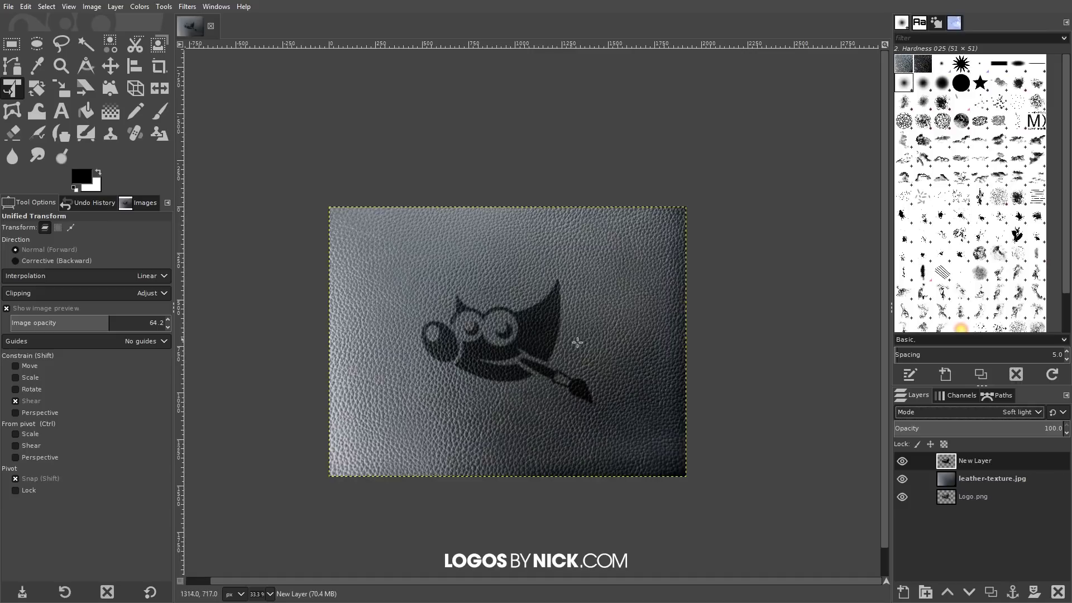
pyautogui.moveTo(1042, 431); pyautogui.dragTo(1008, 433)
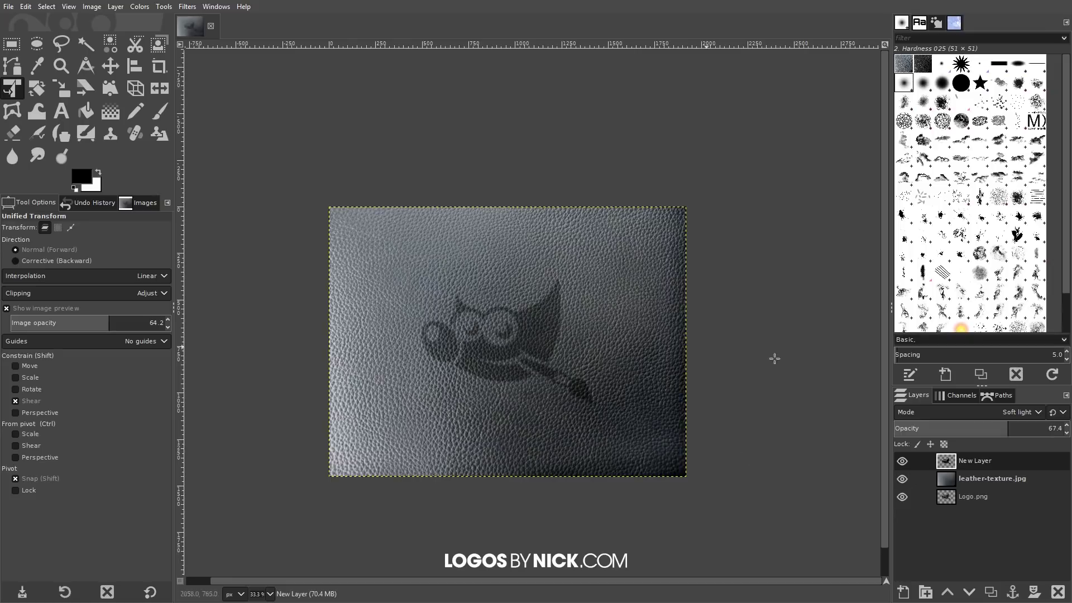
# Load the black logo layer's alpha as a selection and add the transparent New Layer #1
pyautogui.rightClick(968, 460)
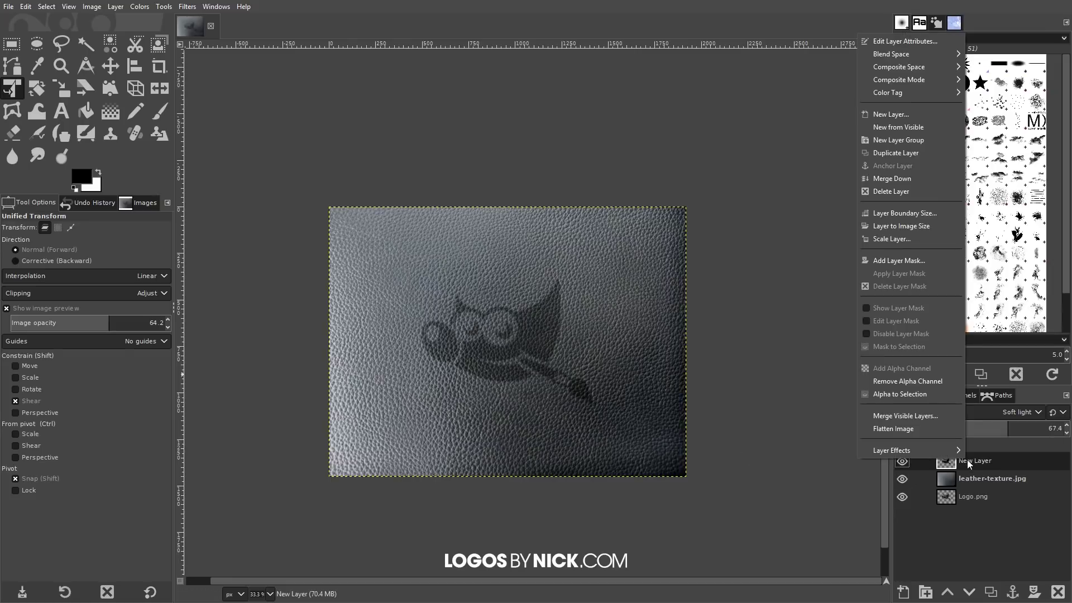
pyautogui.click(912, 397)
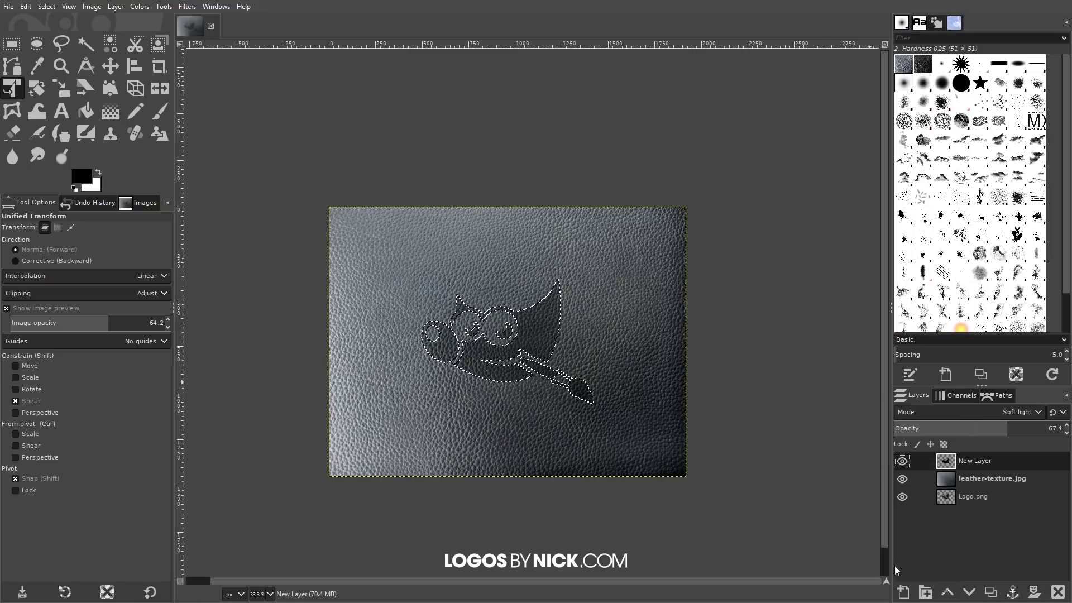
pyautogui.click(905, 594)
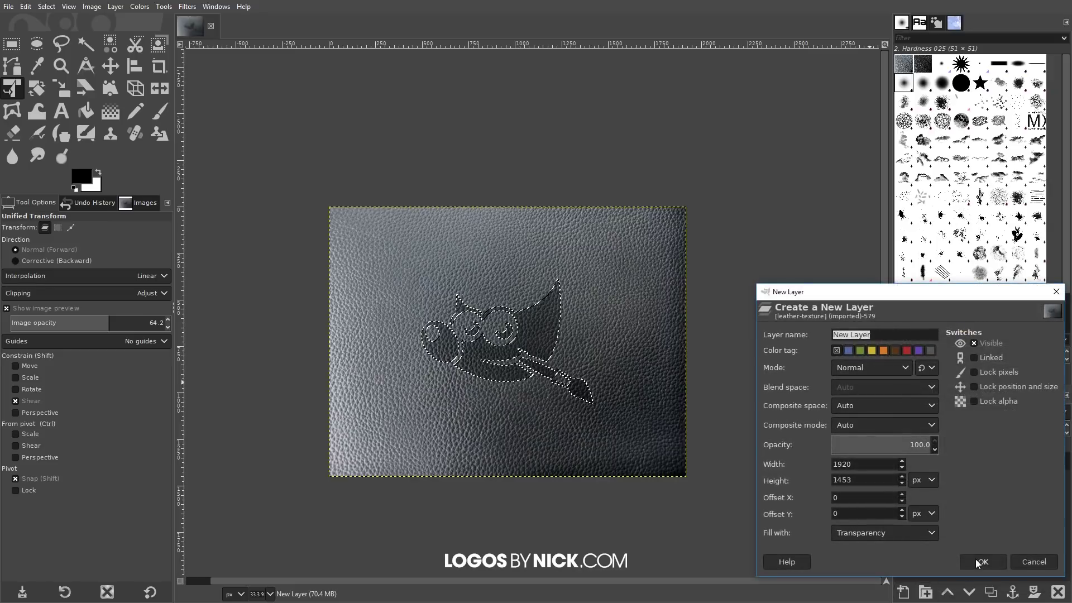
pyautogui.click(980, 562)
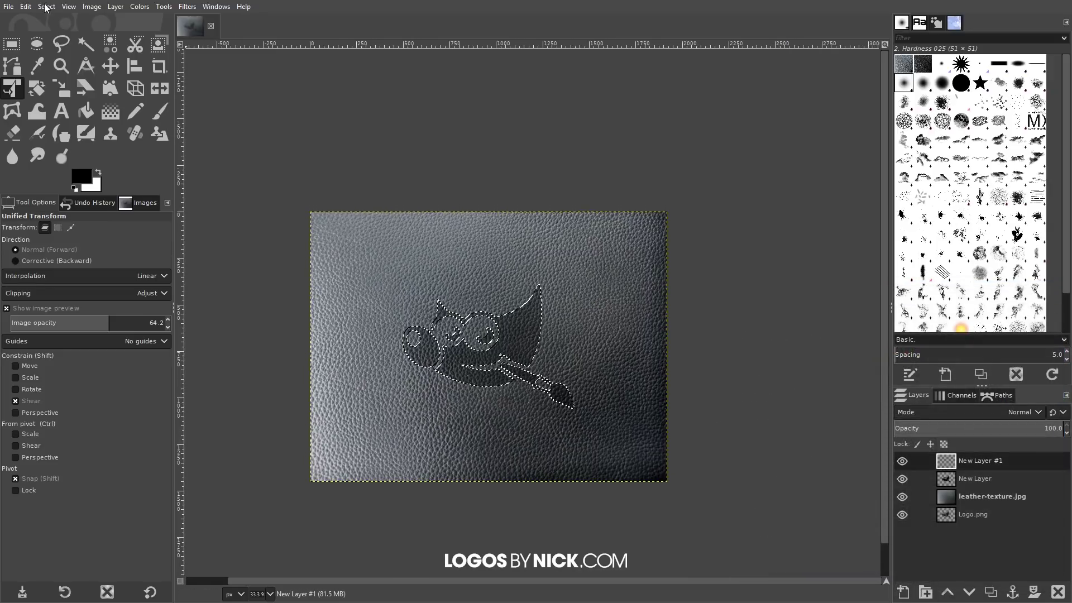
# Invert the selection and apply a black legacy Drop Shadow with offsets 8 and blur radius 15
pyautogui.click(45, 7)
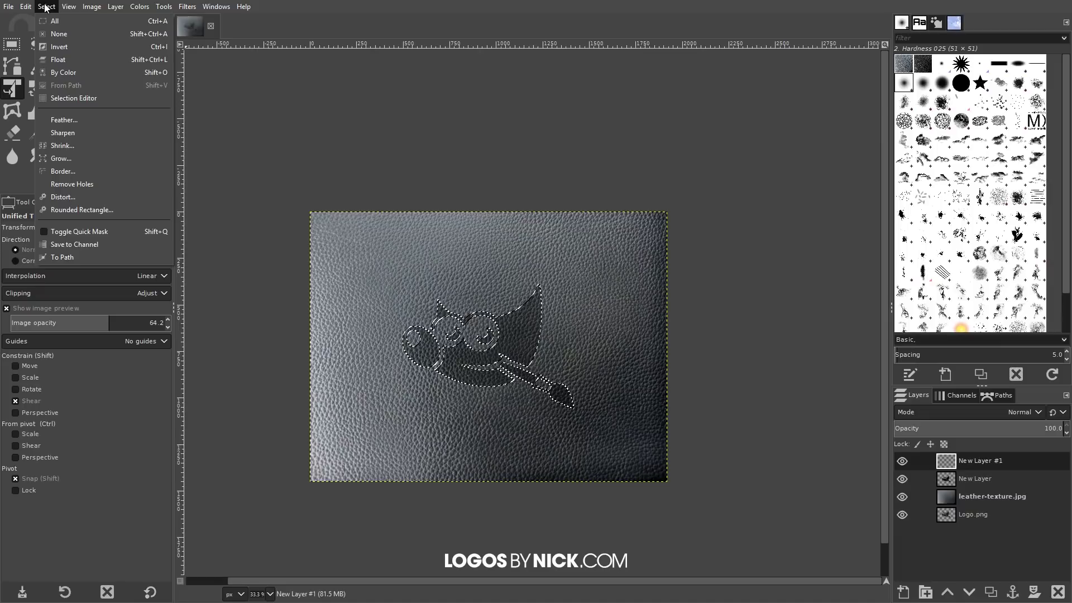
pyautogui.click(69, 46)
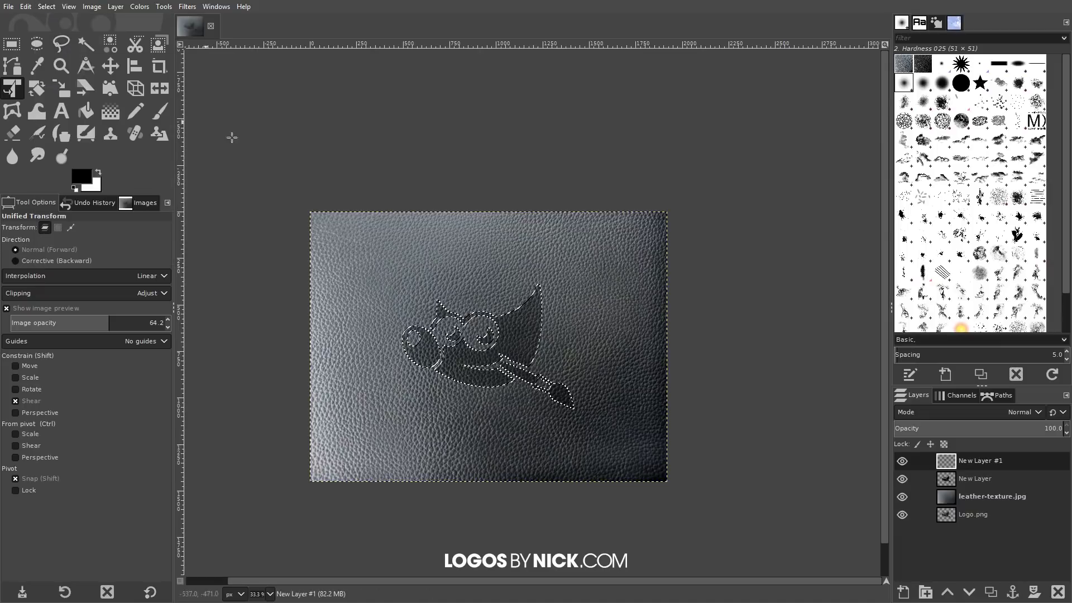
pyautogui.click(192, 9)
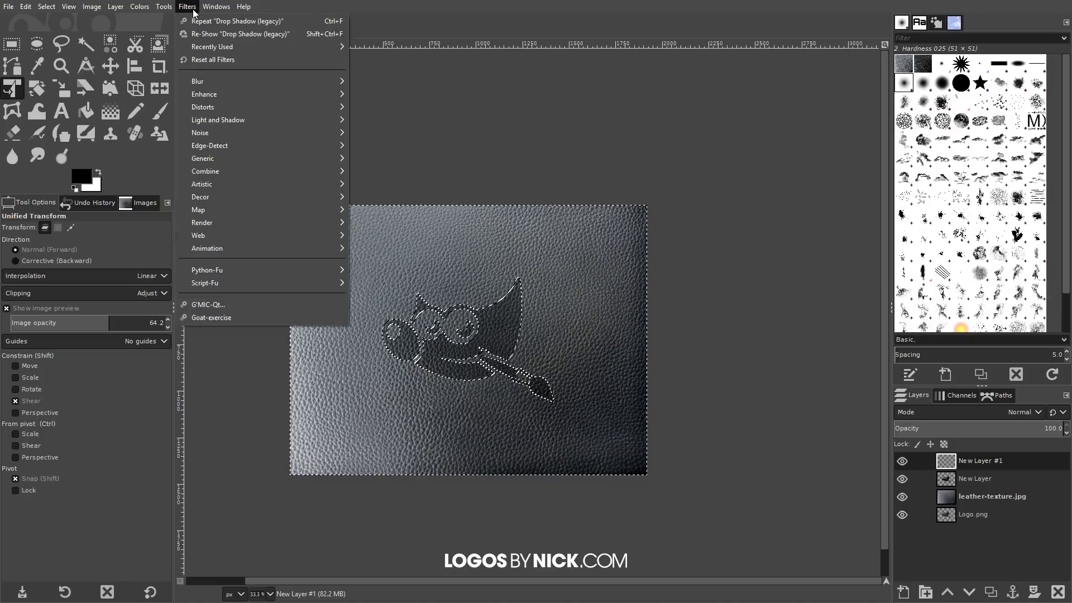
pyautogui.moveTo(231, 121)
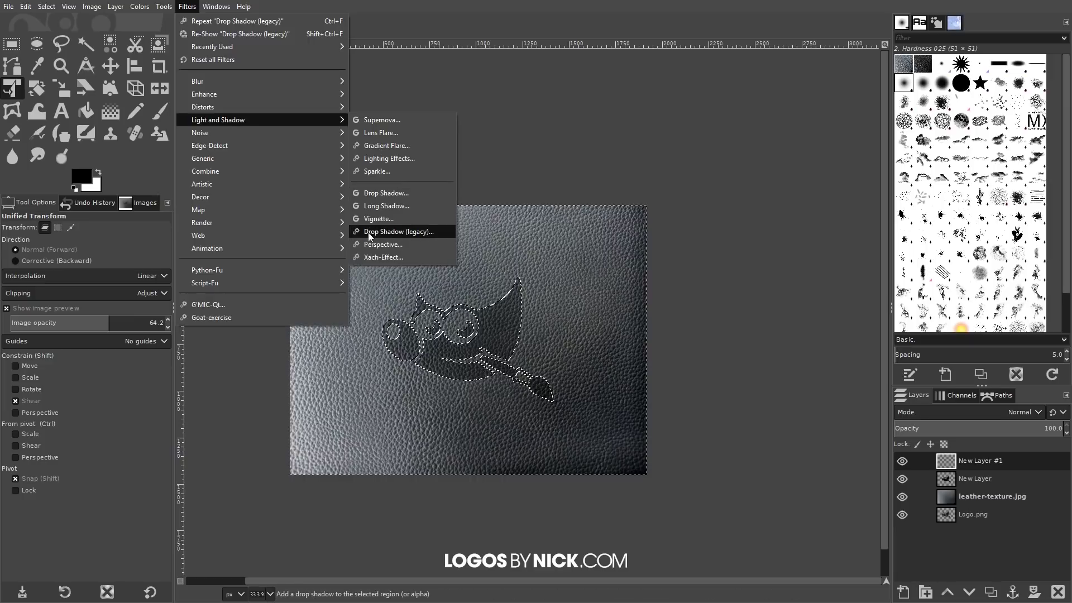
pyautogui.click(407, 231)
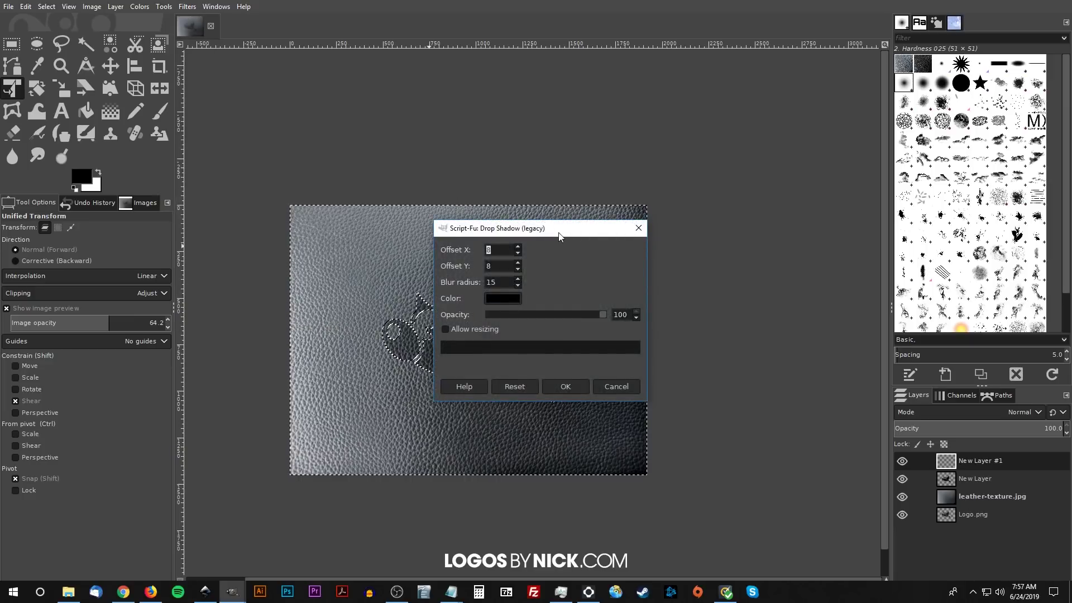
pyautogui.moveTo(559, 236); pyautogui.dragTo(686, 161)
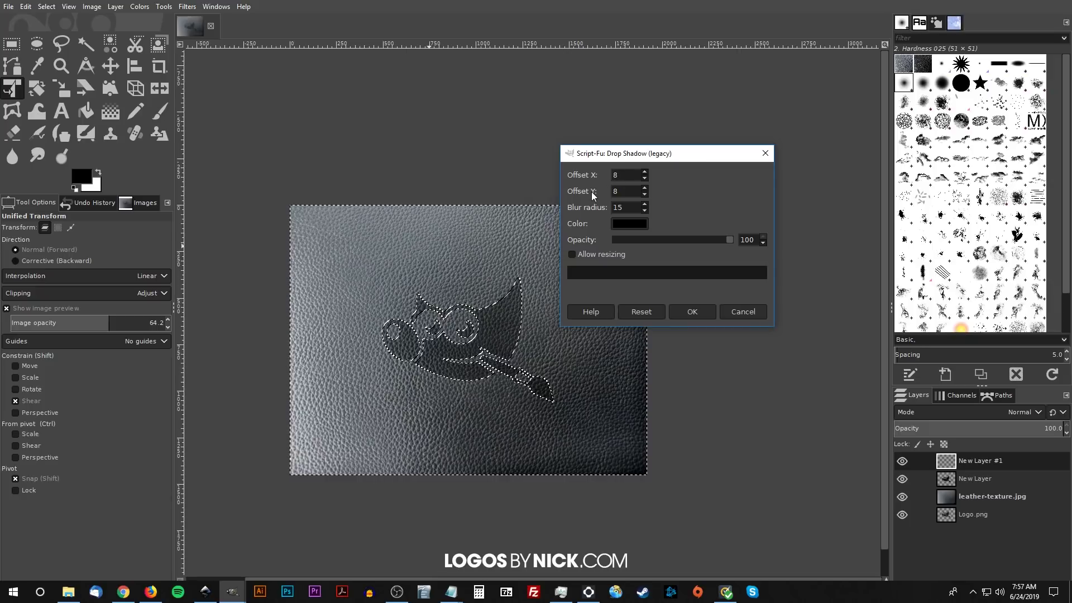
pyautogui.click(630, 191)
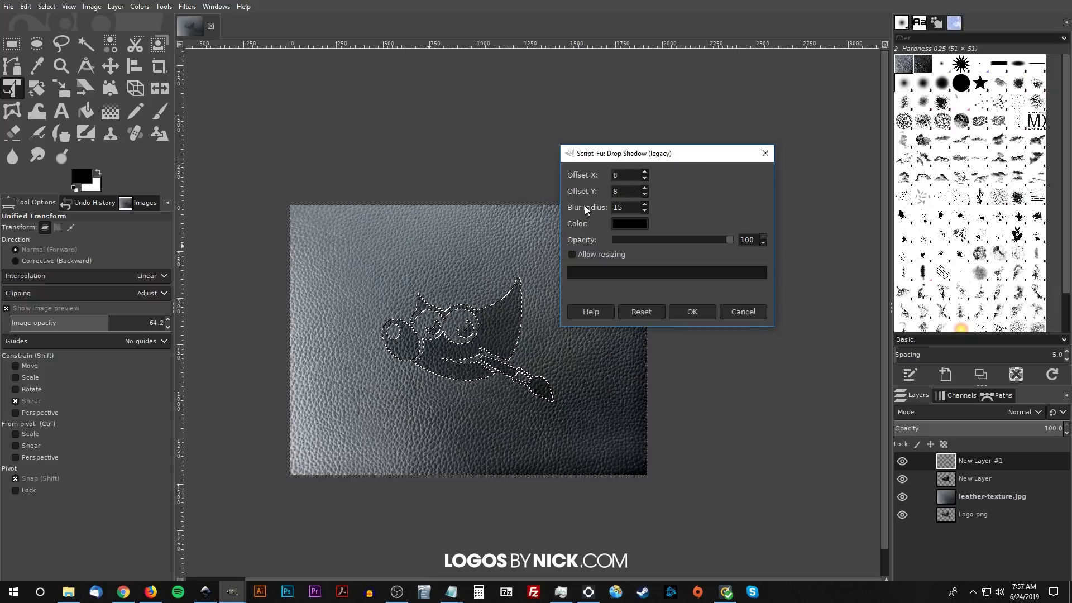
pyautogui.click(626, 207)
pyautogui.click(693, 312)
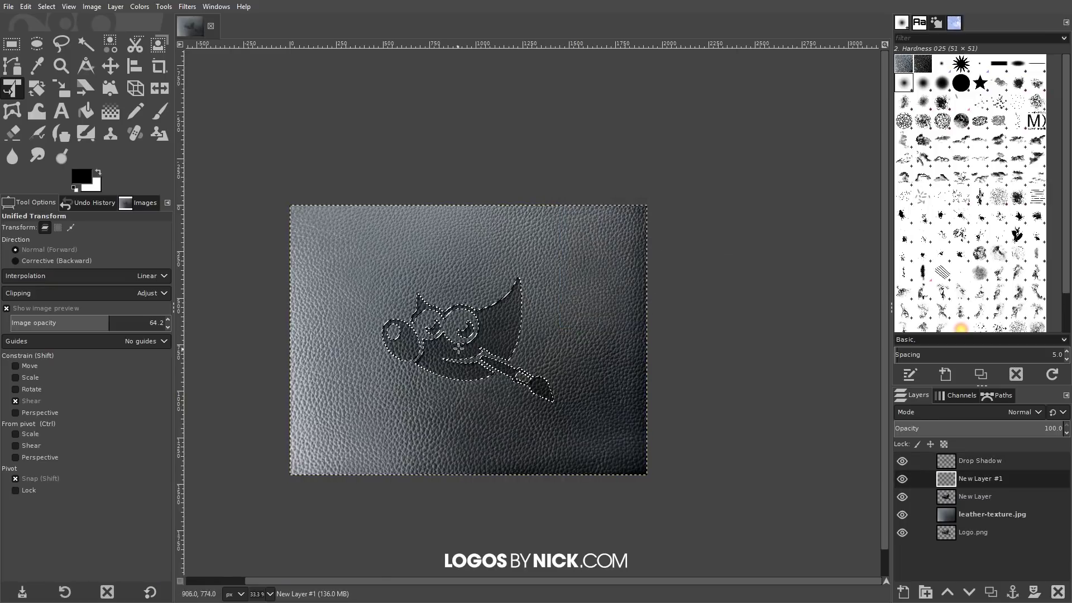
# Clear the selection around the logo
pyautogui.scroll(3, 397, 308)
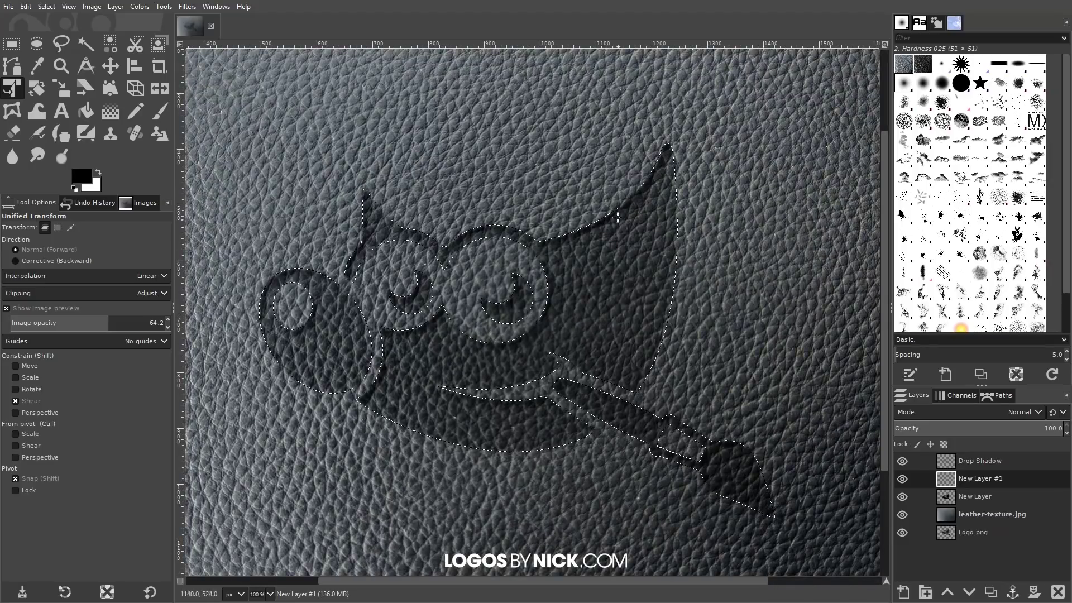
pyautogui.scroll(-2, 443, 289)
pyautogui.scroll(-1, 528, 293)
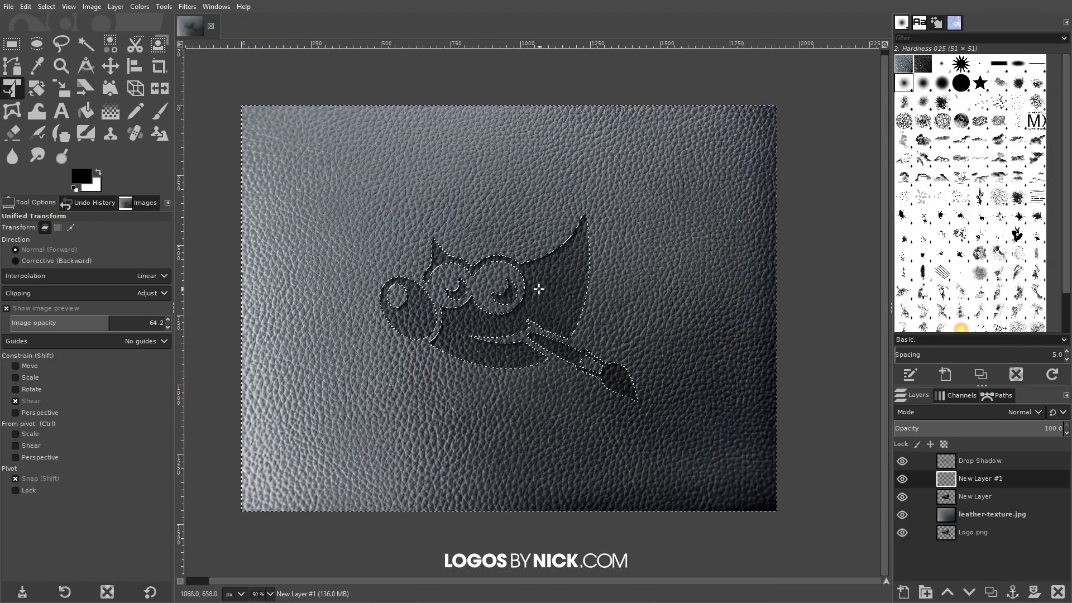
pyautogui.click(46, 6)
pyautogui.click(72, 35)
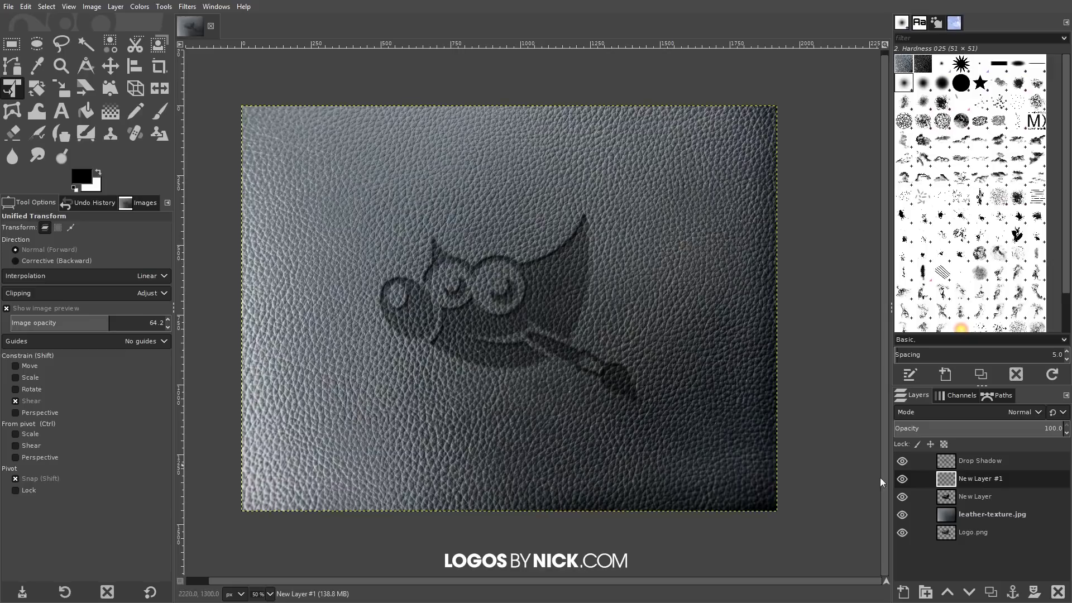
# Duplicate the Drop Shadow layer to create Drop Shadow copy
pyautogui.click(975, 467)
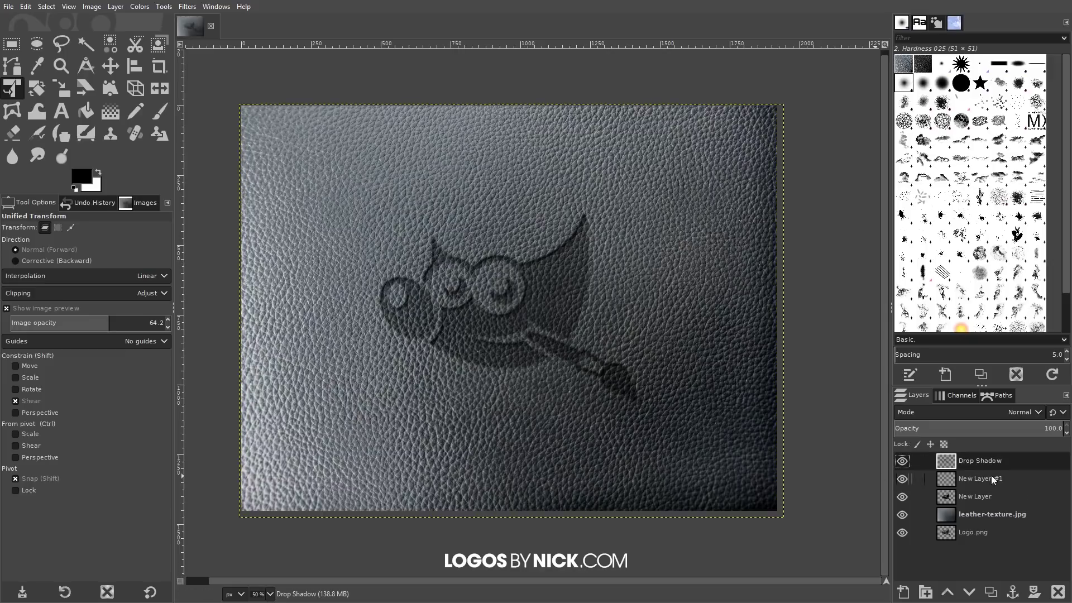
pyautogui.click(991, 592)
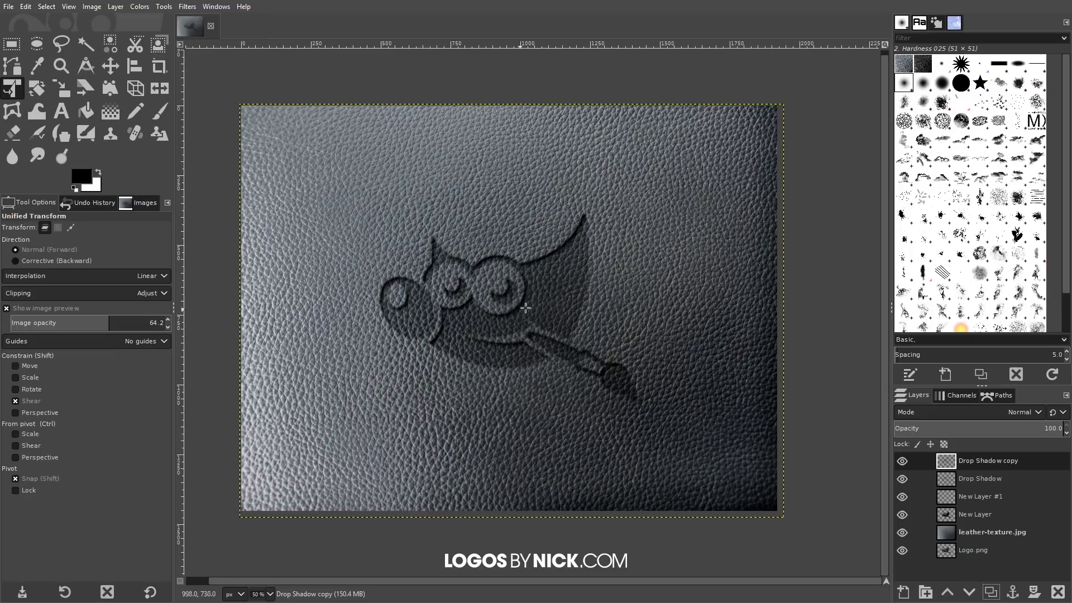
pyautogui.moveTo(595, 362); pyautogui.dragTo(586, 374)
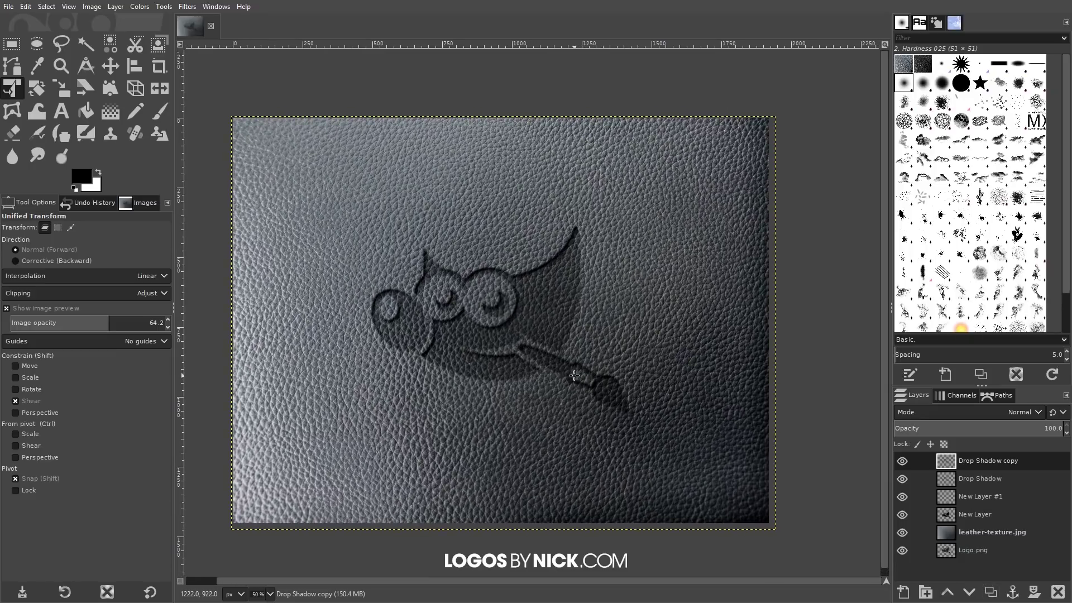
pyautogui.moveTo(651, 360); pyautogui.dragTo(639, 354)
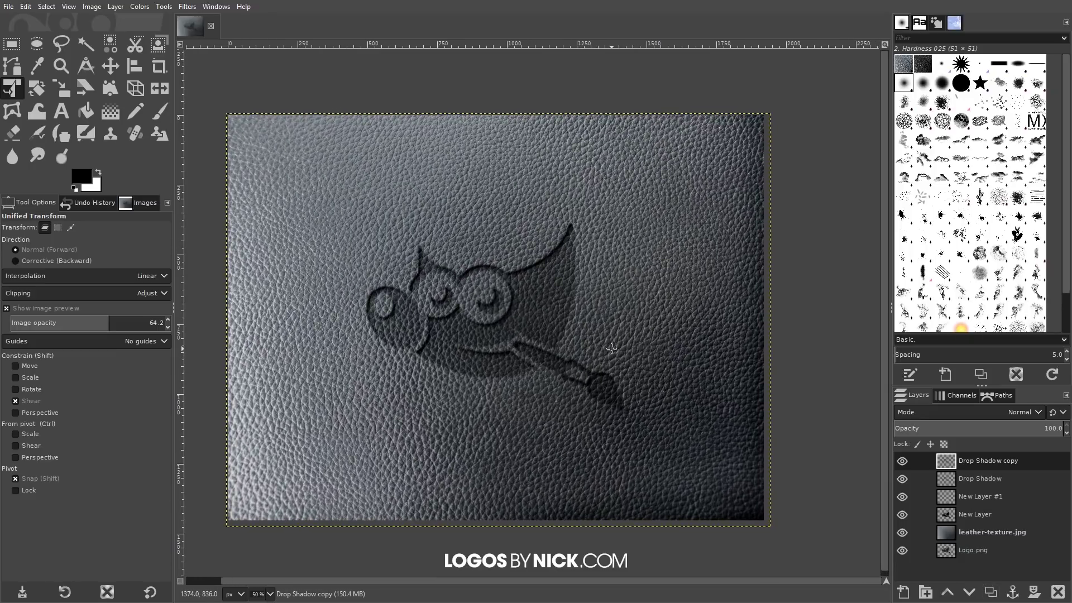
# Load New Layer's logo shape as a selection and make Drop Shadow copy the active layer
pyautogui.click(971, 515)
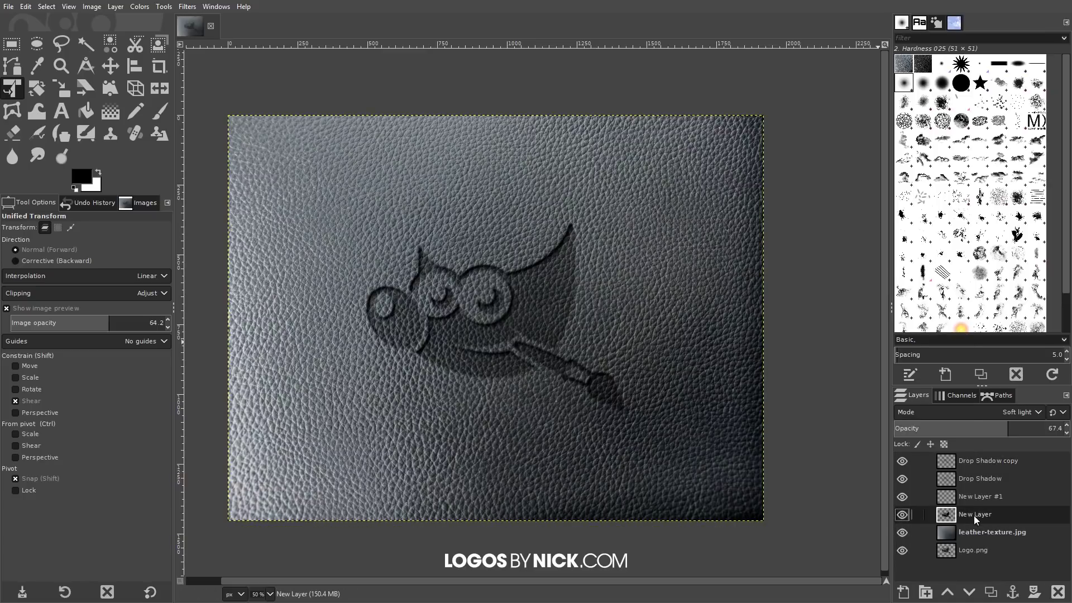
pyautogui.rightClick(974, 515)
pyautogui.click(914, 452)
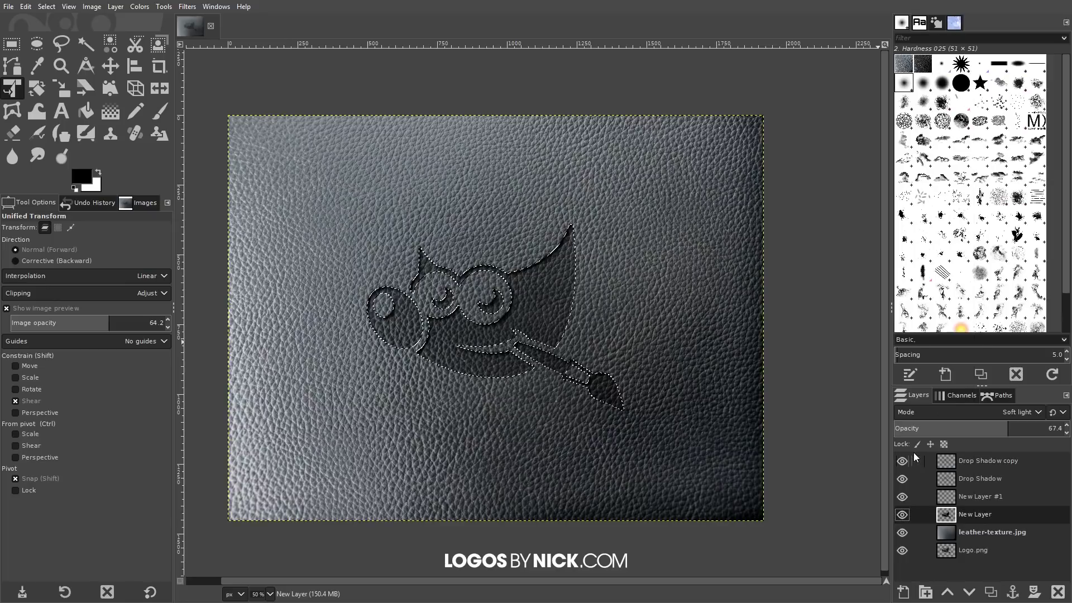
pyautogui.click(986, 459)
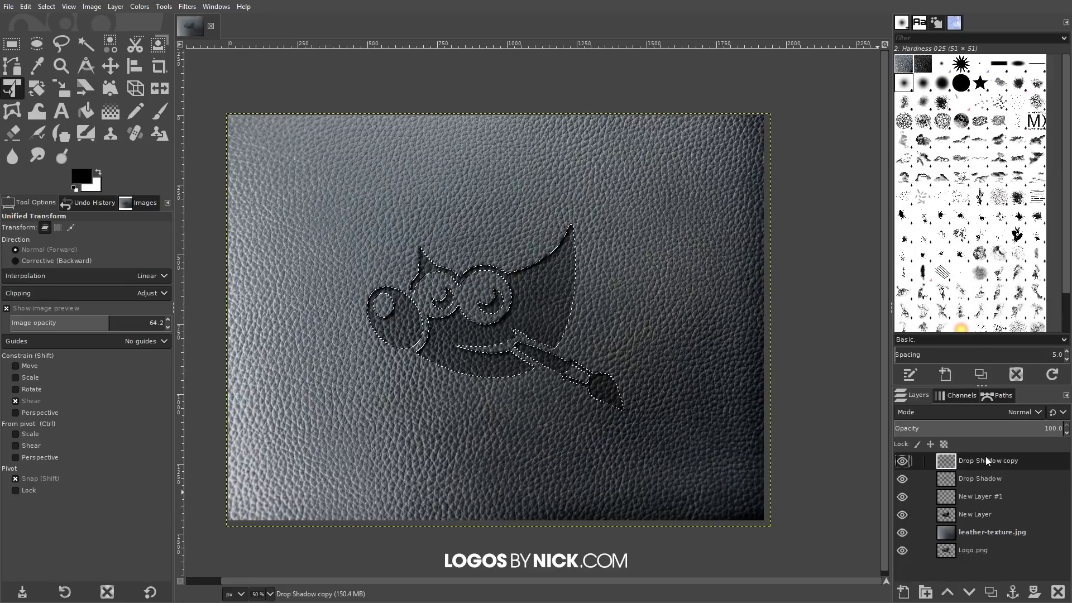
pyautogui.scroll(-1, 670, 323)
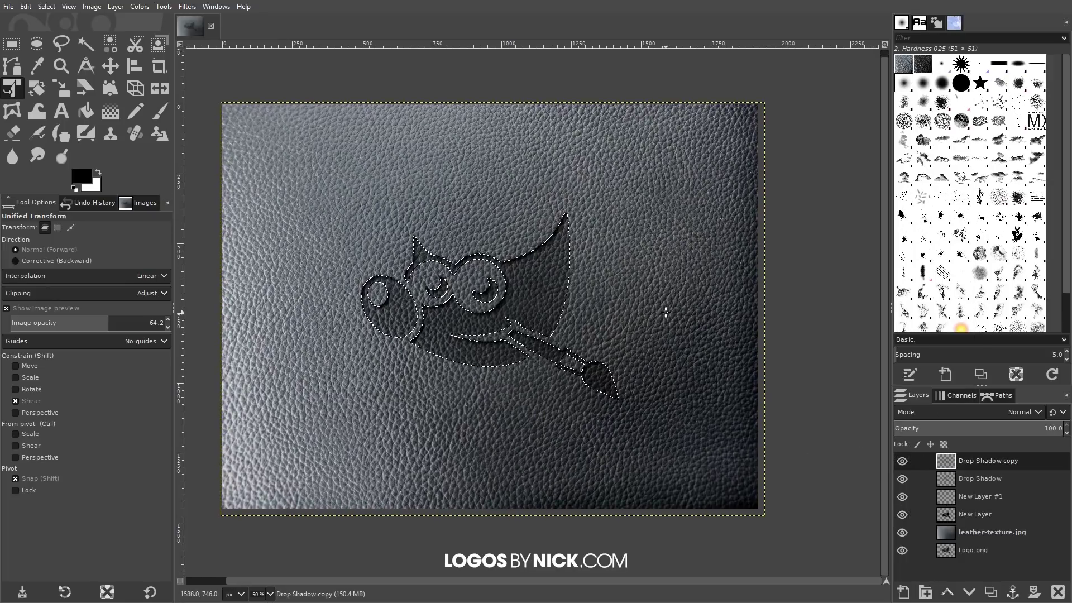
# Set up a white legacy Drop Shadow with offsets 8 and blur radius 10
pyautogui.click(187, 7)
pyautogui.moveTo(233, 120)
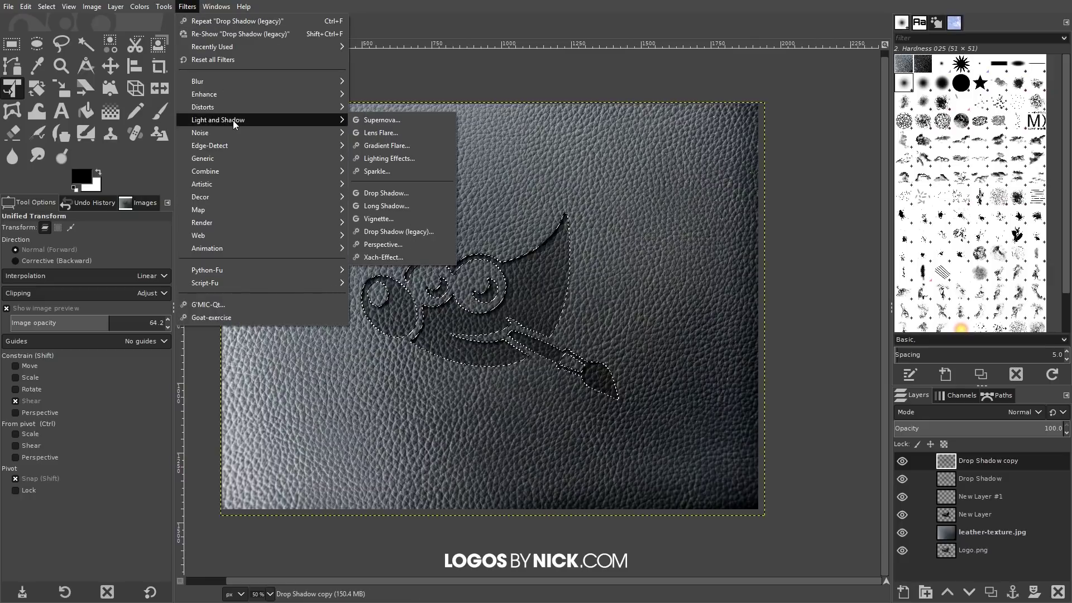
pyautogui.click(409, 234)
pyautogui.moveTo(551, 226); pyautogui.dragTo(712, 184)
pyautogui.press('Tab')
pyautogui.press('Tab')
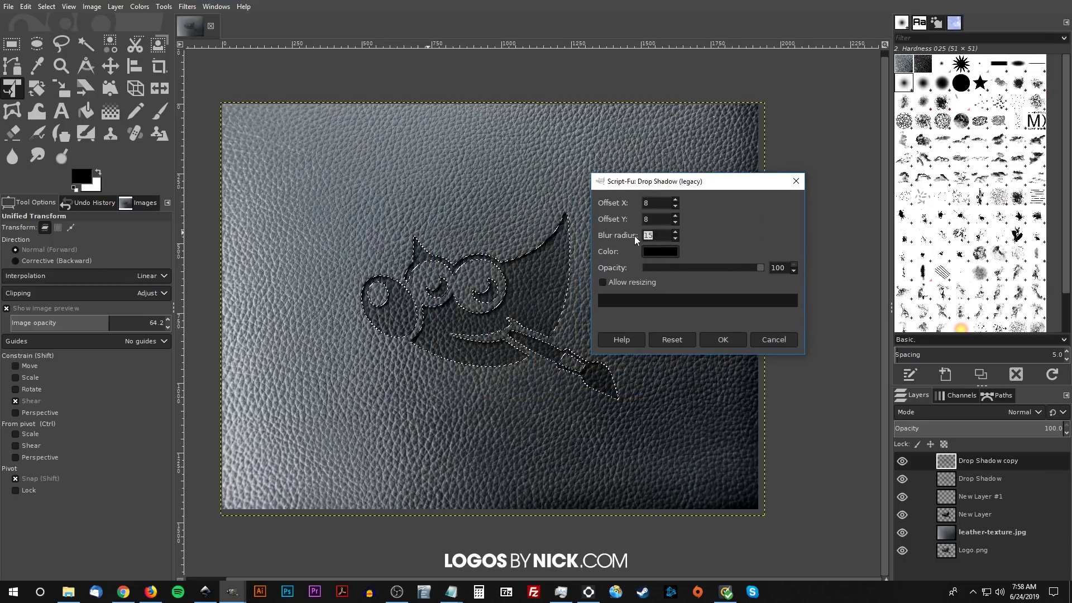
pyautogui.click(659, 251)
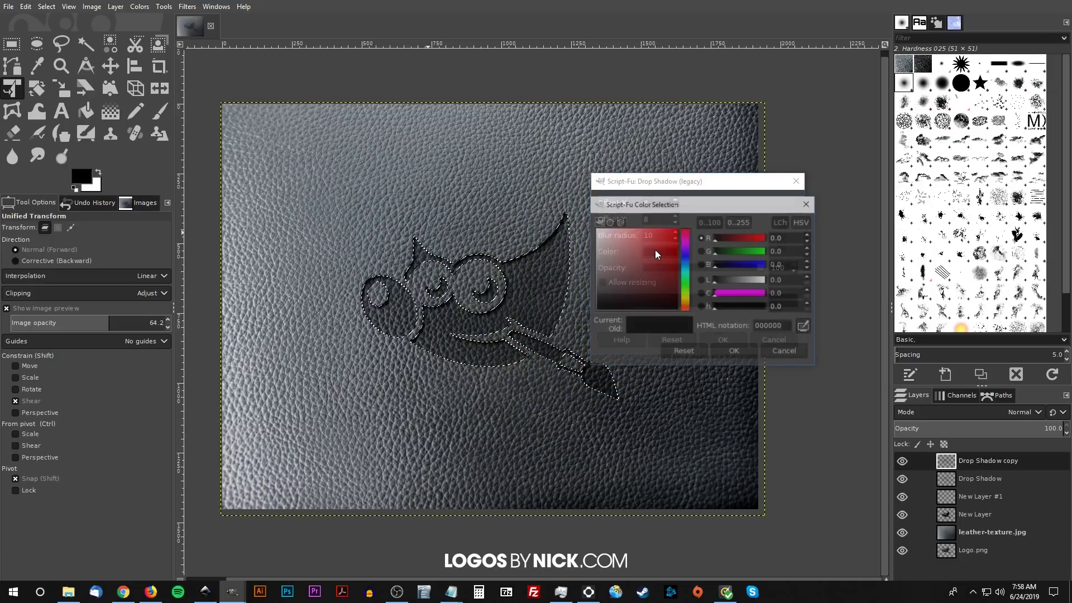
pyautogui.moveTo(650, 277); pyautogui.dragTo(600, 230)
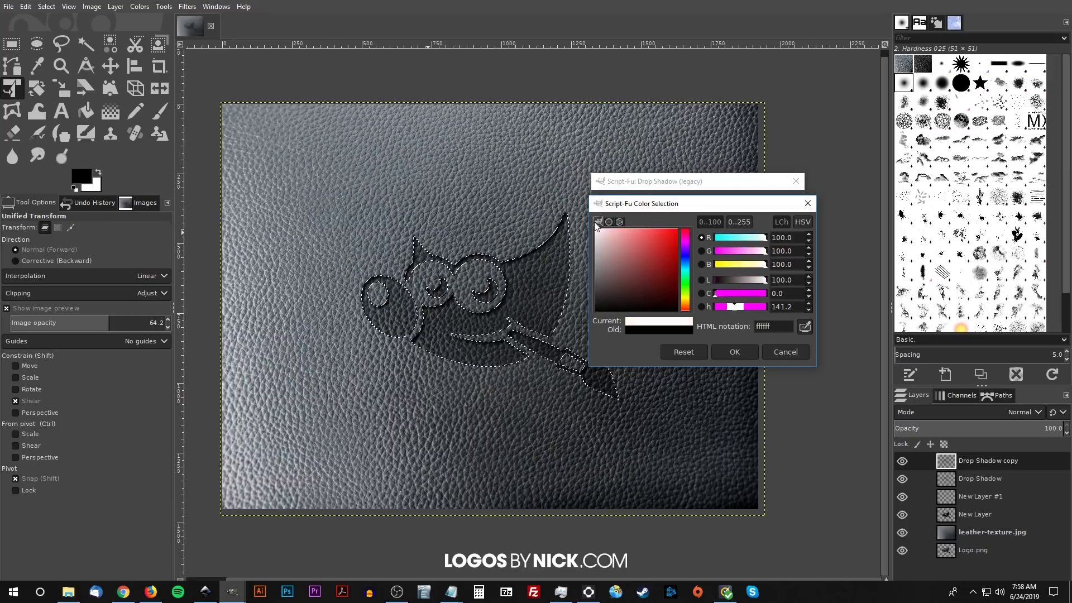
pyautogui.click(734, 352)
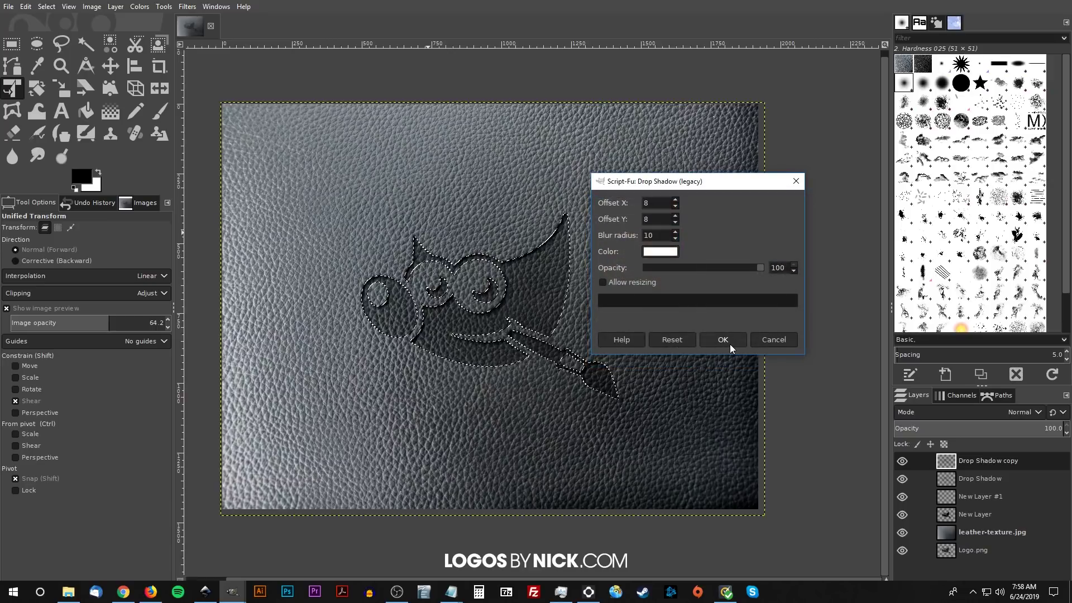
# Apply the white drop shadow to the logo, then deselect everything
pyautogui.click(732, 342)
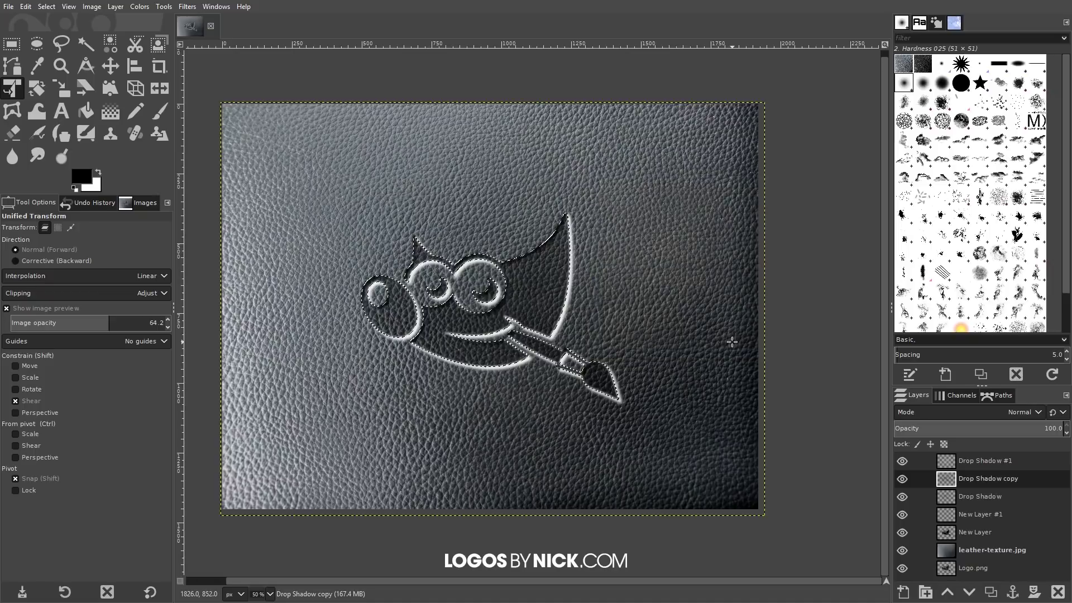
pyautogui.click(46, 6)
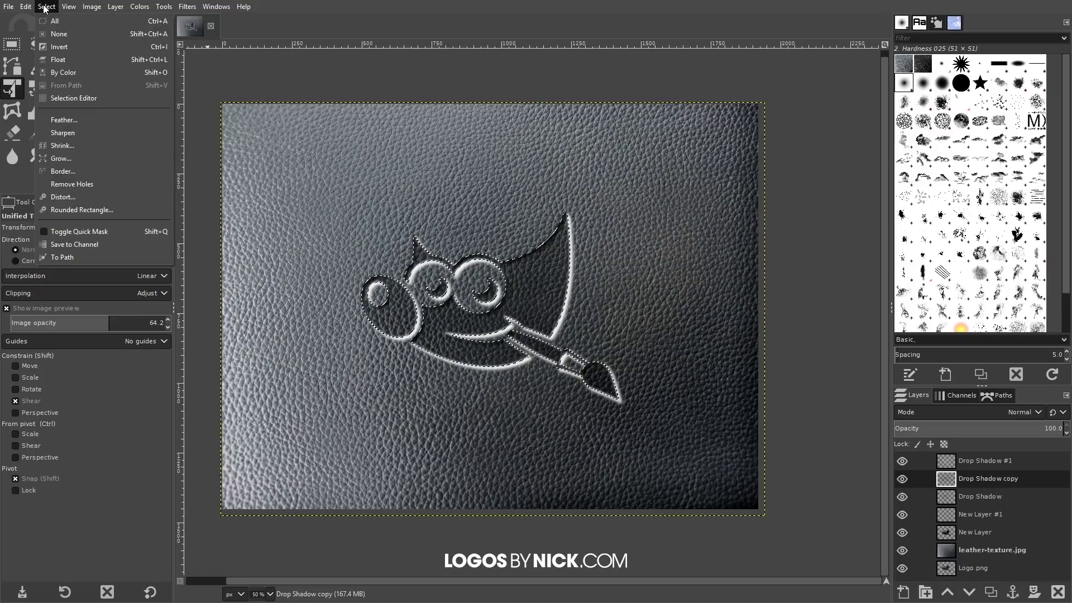
pyautogui.click(65, 35)
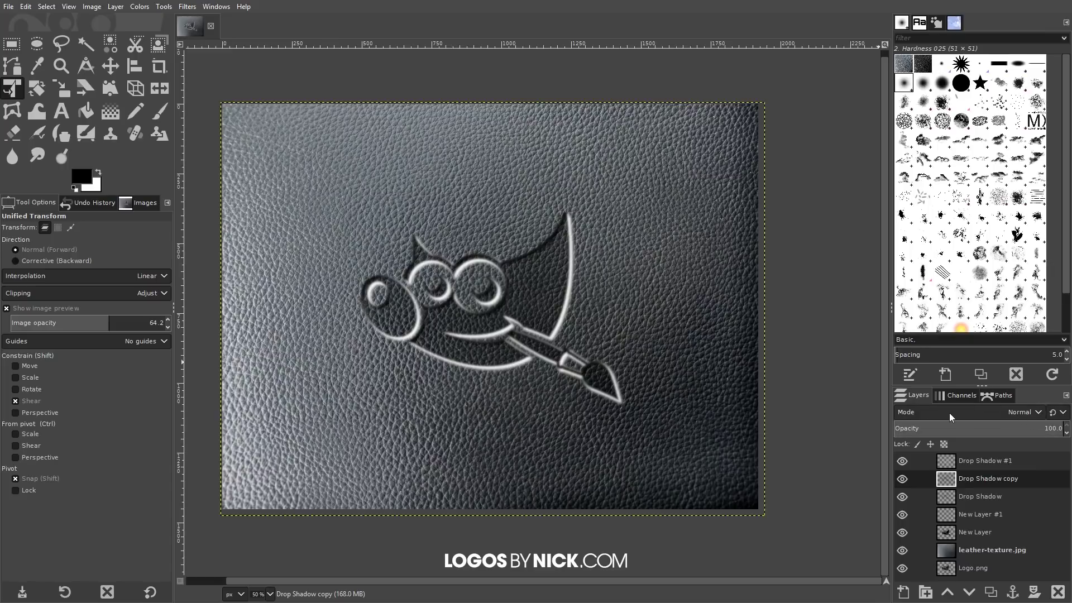
# Set the Drop Shadow #1 layer's blend mode to Overlay
pyautogui.click(973, 461)
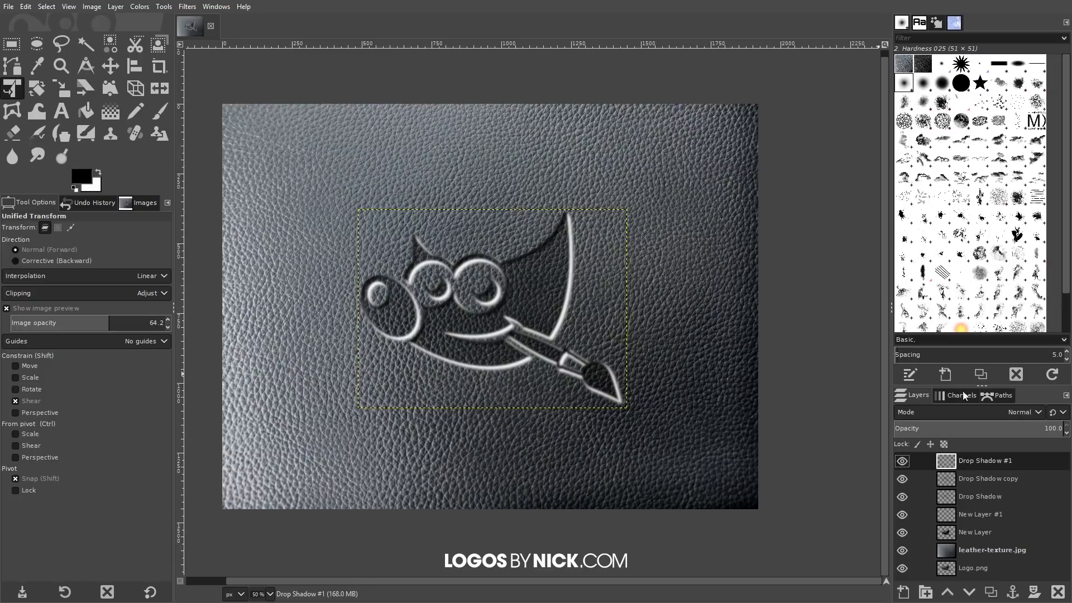
pyautogui.click(1030, 413)
pyautogui.scroll(-5, 979, 450)
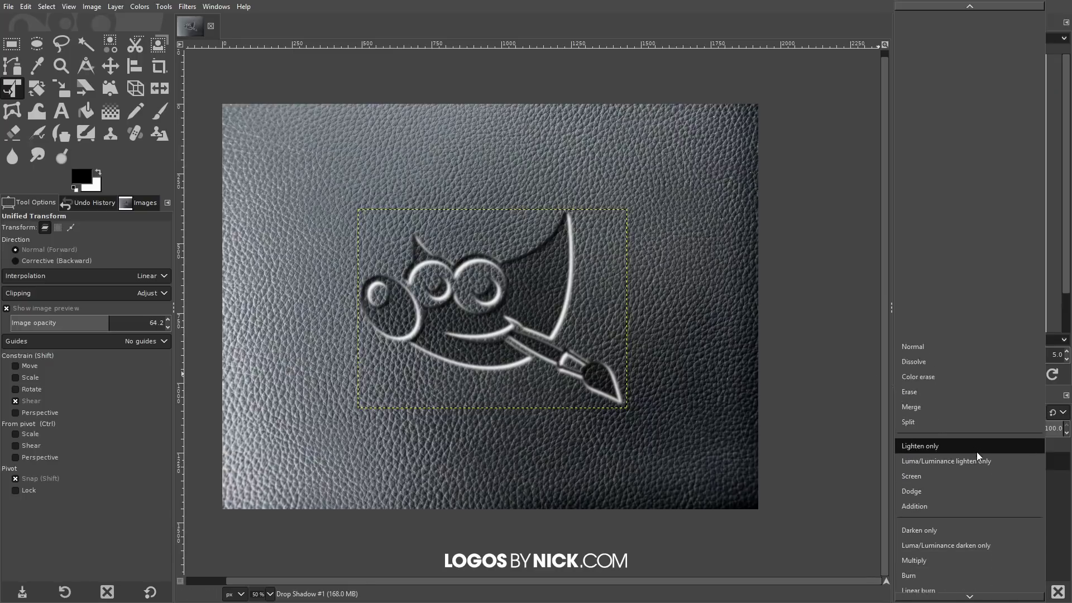
pyautogui.scroll(-4, 974, 457)
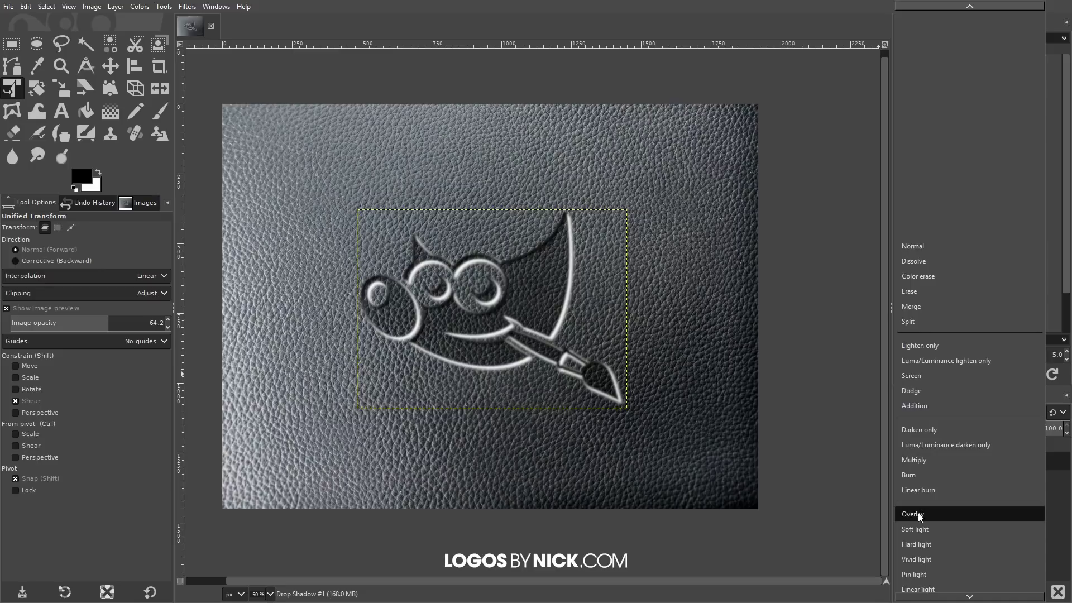
pyautogui.click(918, 512)
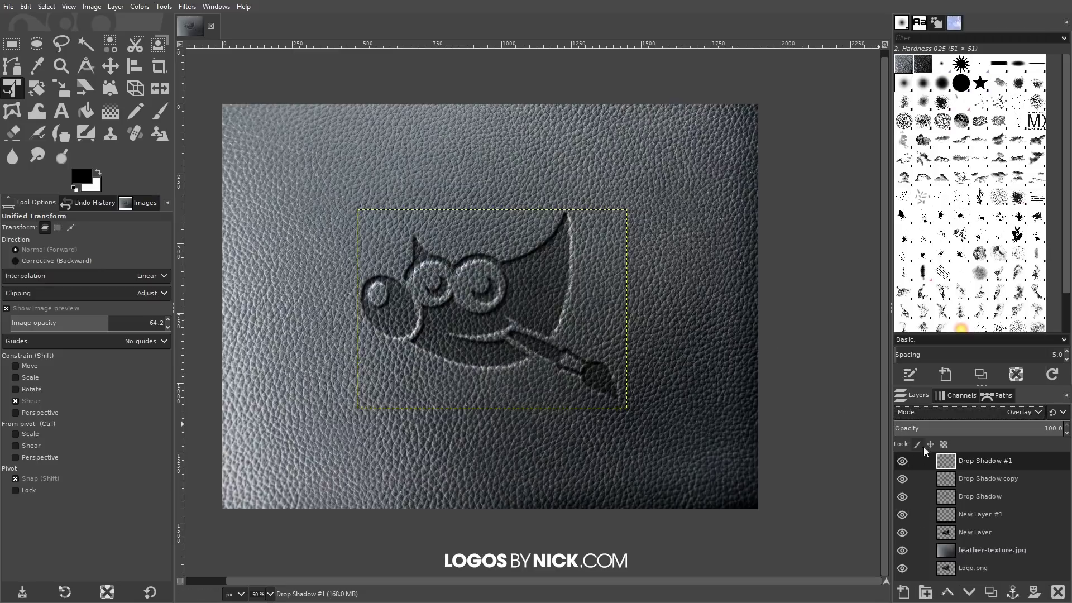
# Lower the Soft light New Layer's opacity to about 48.4
pyautogui.click(977, 532)
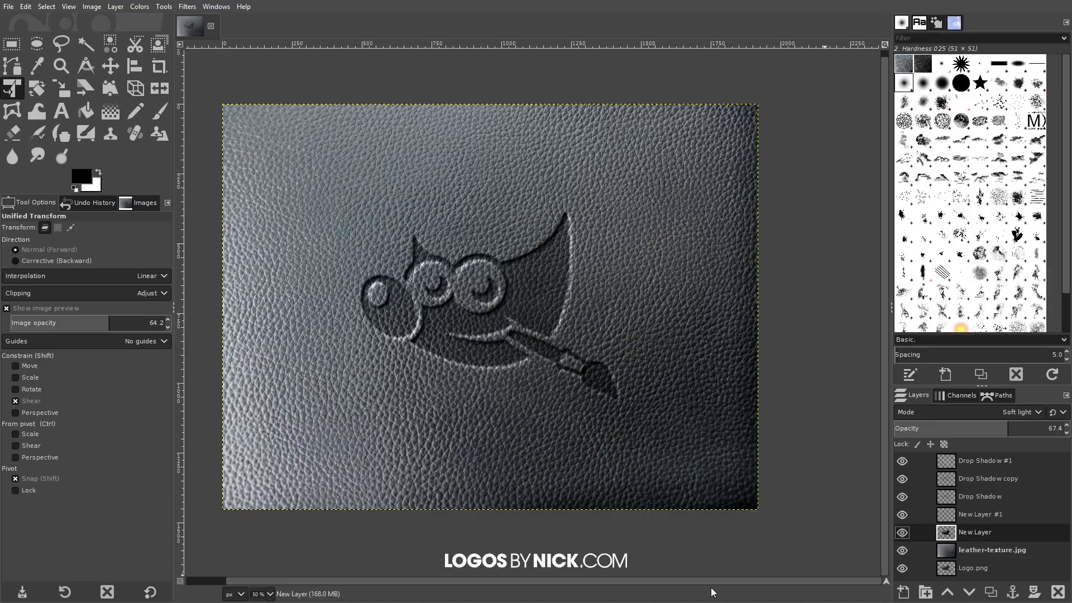
pyautogui.moveTo(1005, 431); pyautogui.dragTo(980, 430)
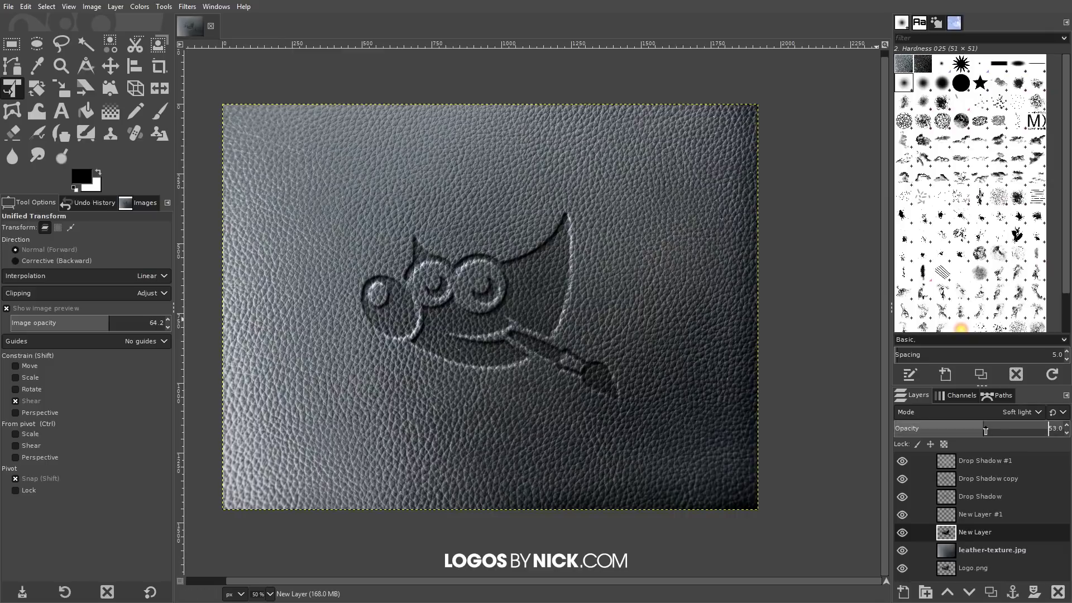
pyautogui.moveTo(986, 430)
pyautogui.mouseDown()
pyautogui.moveTo(931, 431)
pyautogui.moveTo(976, 429)
pyautogui.mouseUp()
# Zoom out to 18.2% and back to 25% to preview the embossed leather logo
pyautogui.scroll(-5, 591, 360)
pyautogui.scroll(1, 591, 360)
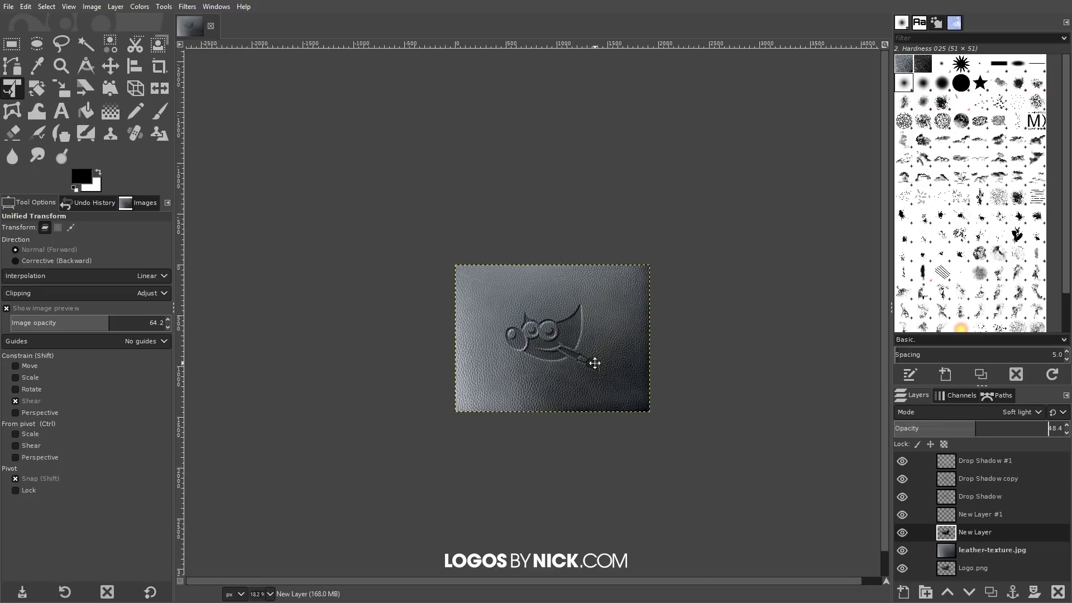
pyautogui.scroll(1, 581, 429)
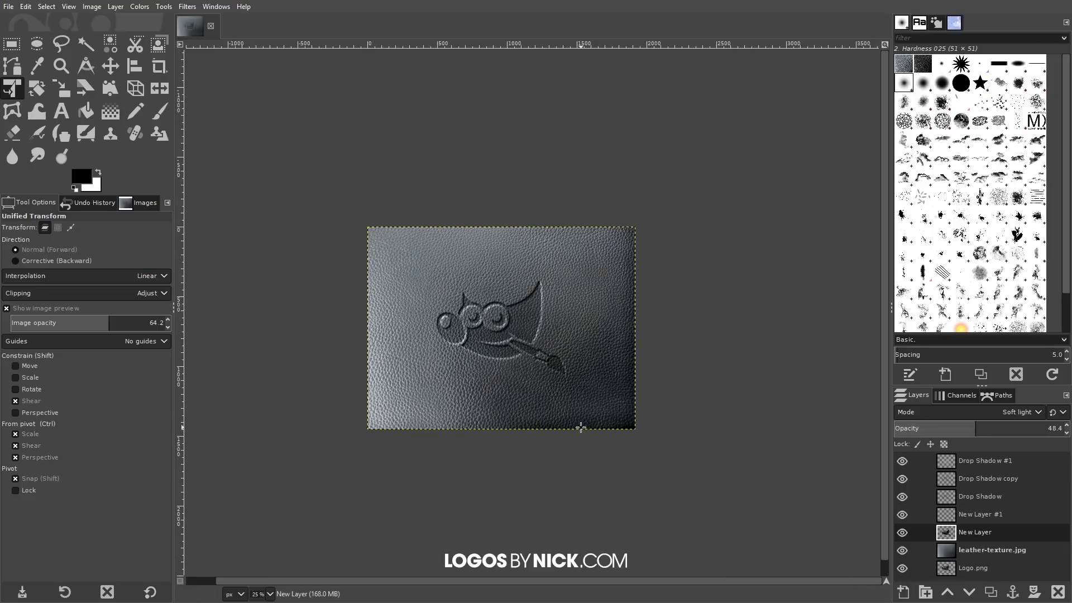